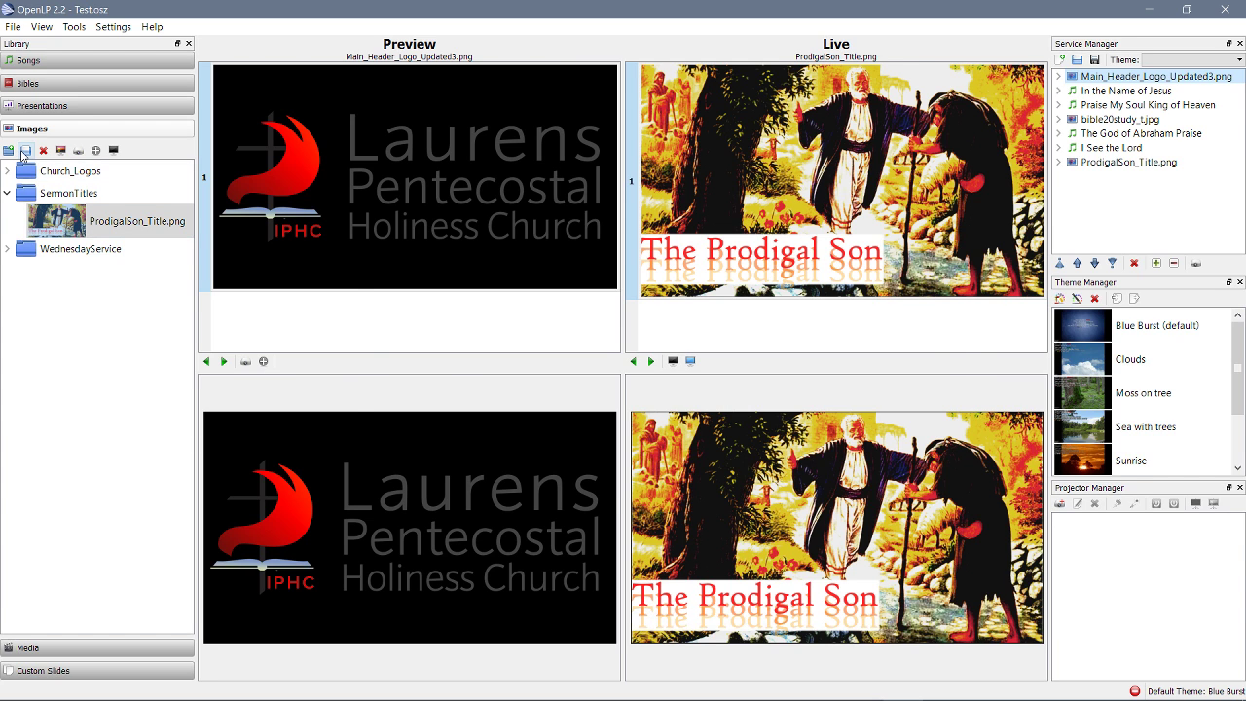
Add ProdigalSon_Title.png to the service and remove the resulting duplicate
click(24, 152)
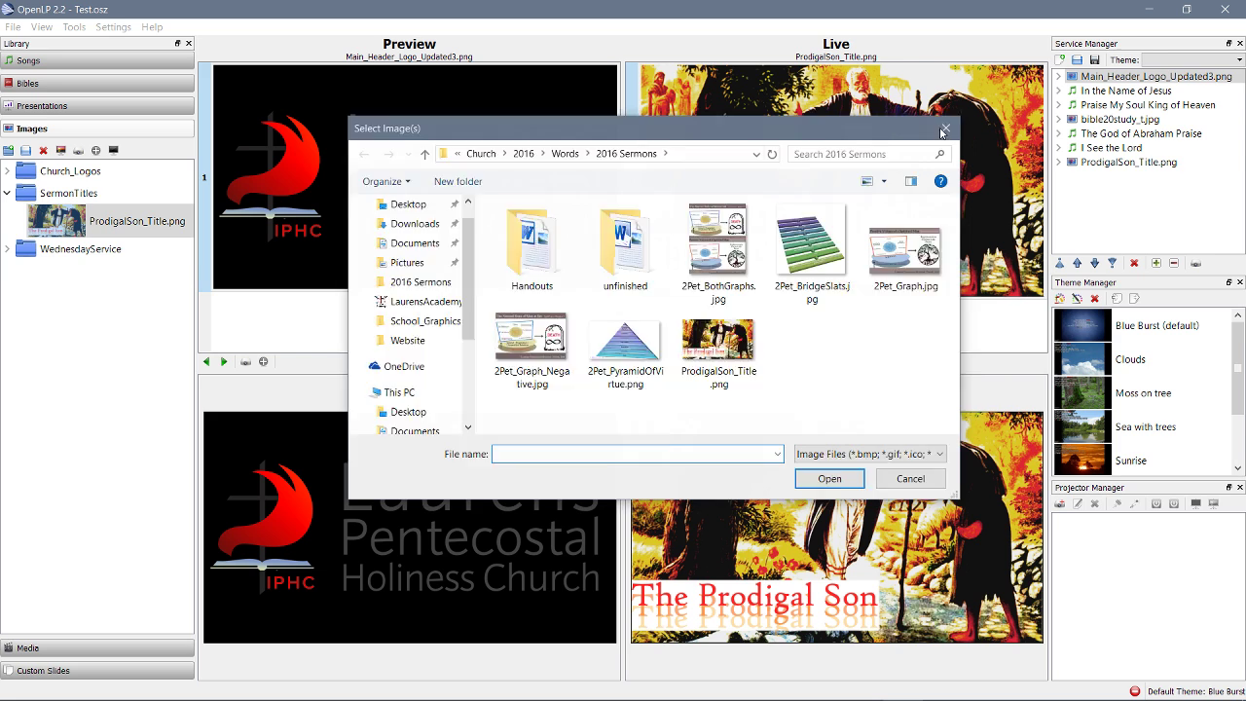
click(943, 130)
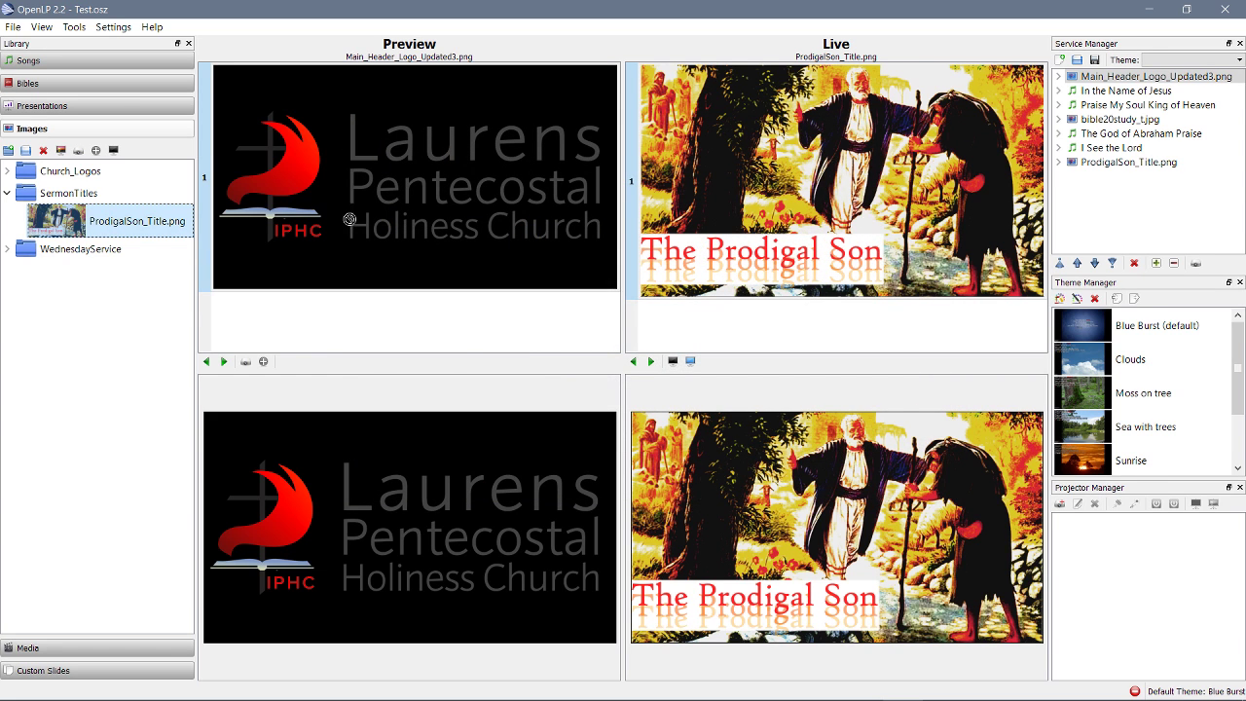
drag(350, 219, 1104, 205)
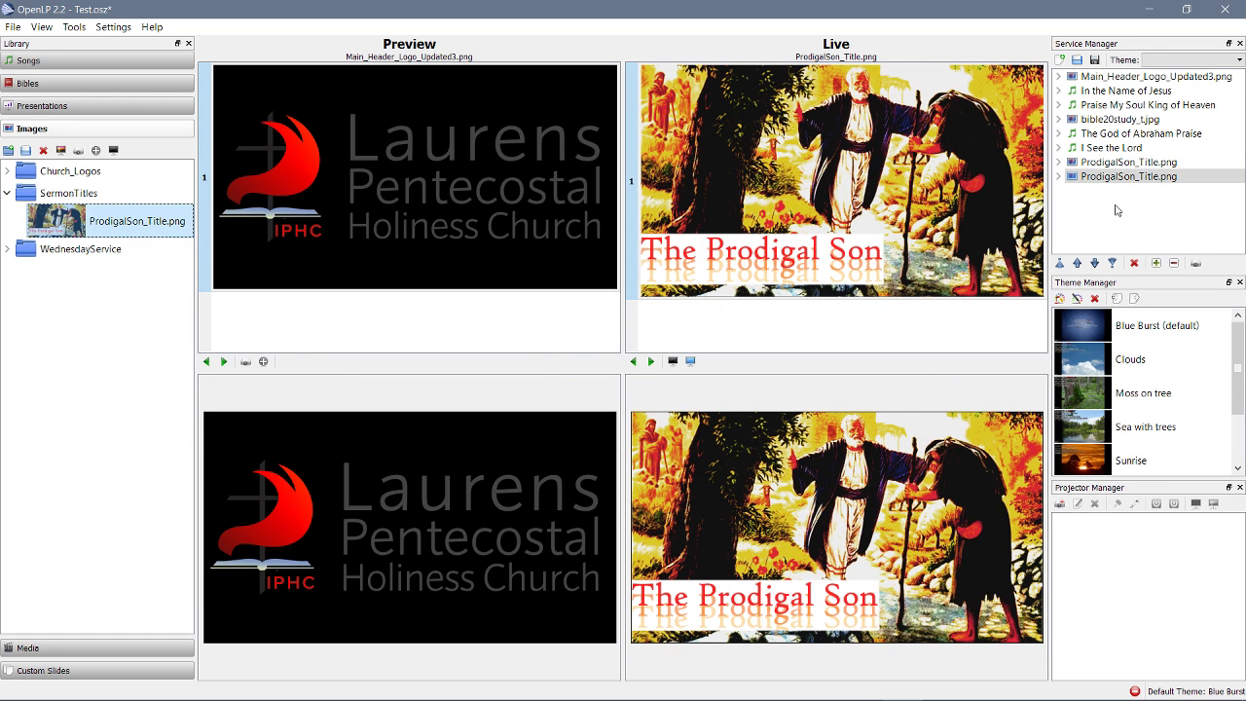
click(1134, 263)
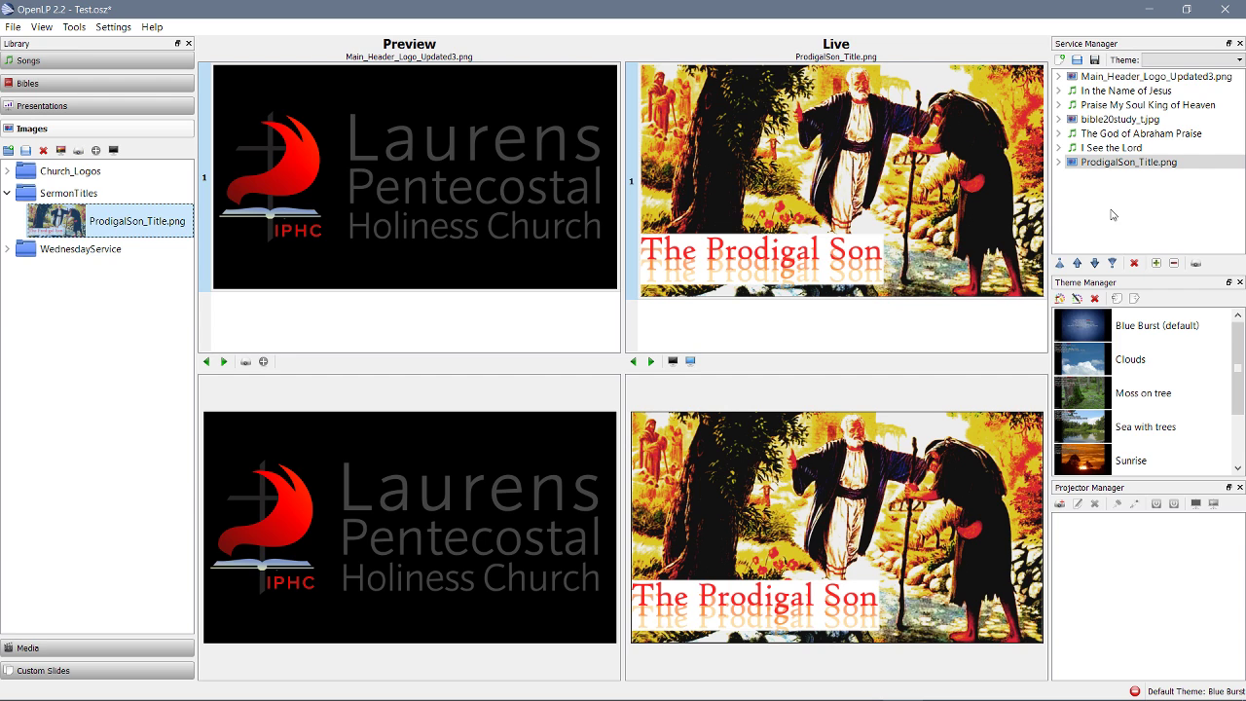
Browse the library sections: Presentations, Media, Custom Slides, Images, Bibles, ending on Songs
click(117, 106)
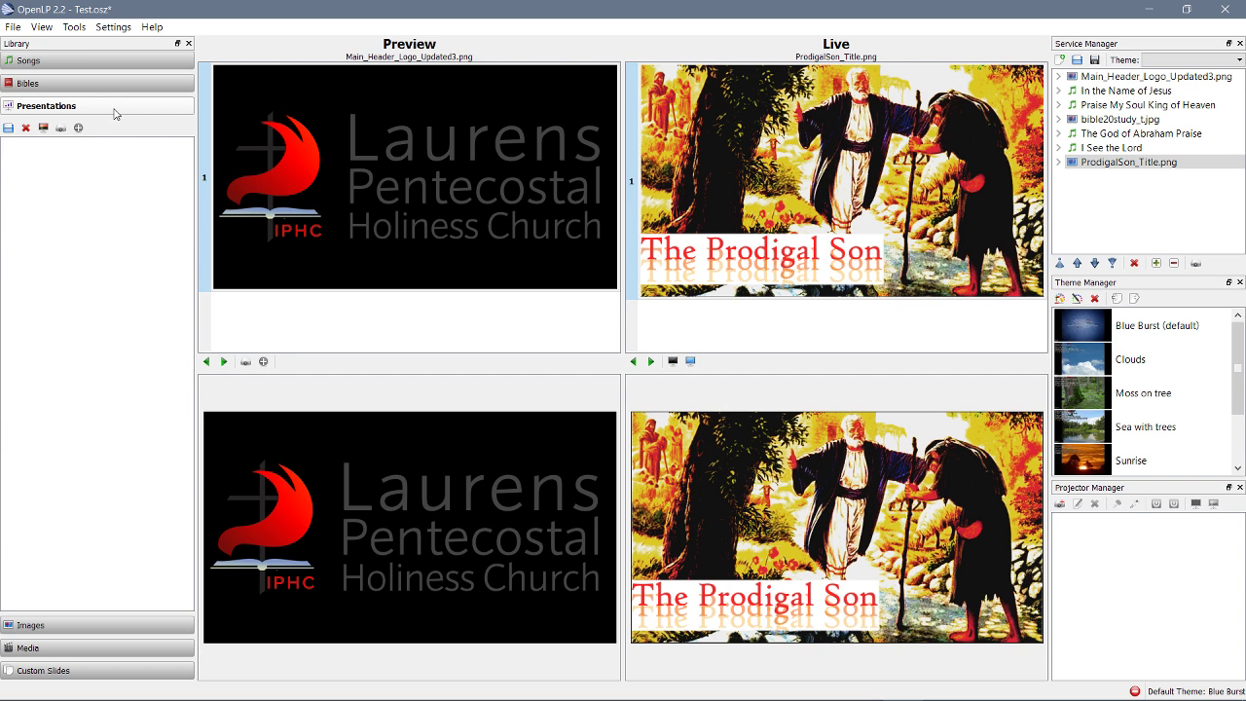
click(81, 62)
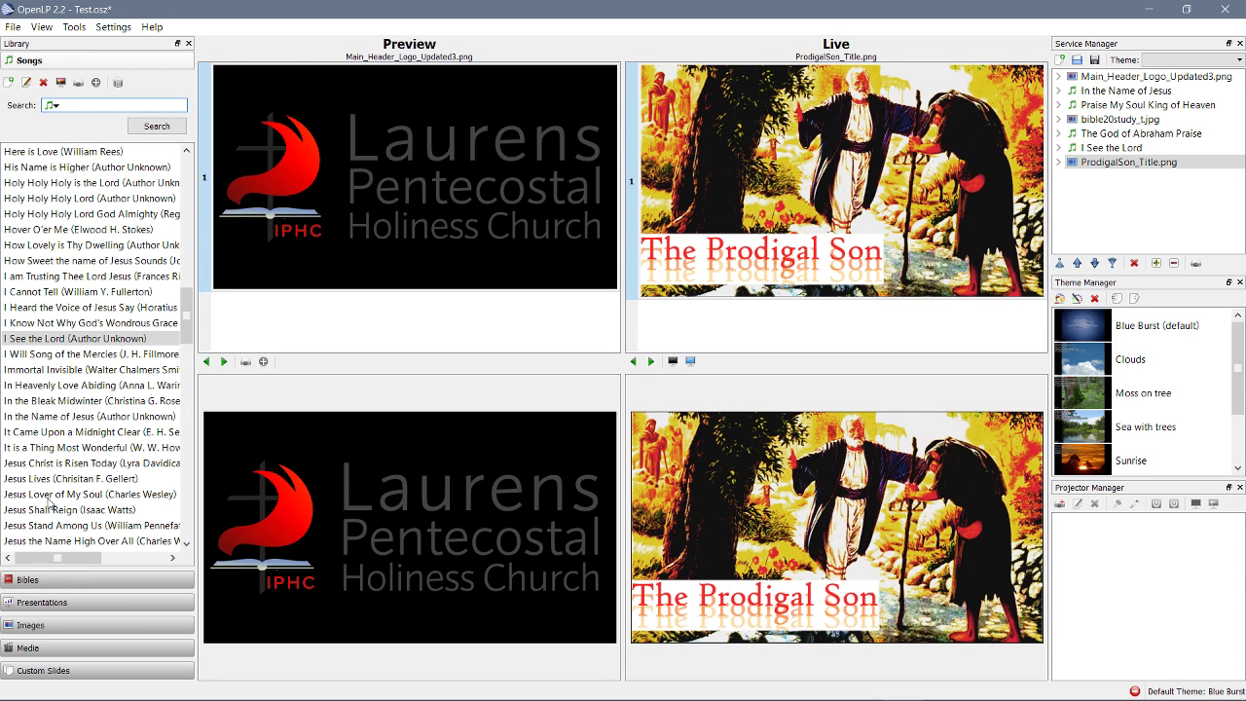
click(49, 645)
click(60, 671)
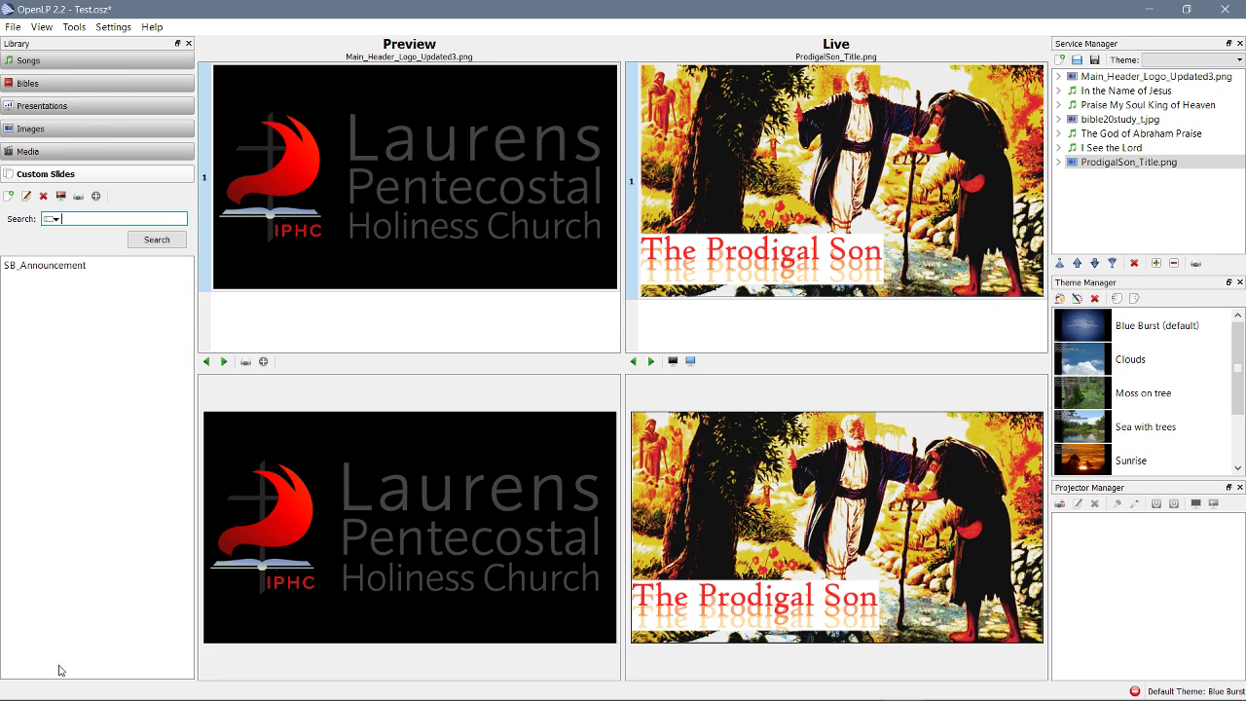
click(96, 134)
click(96, 106)
click(98, 83)
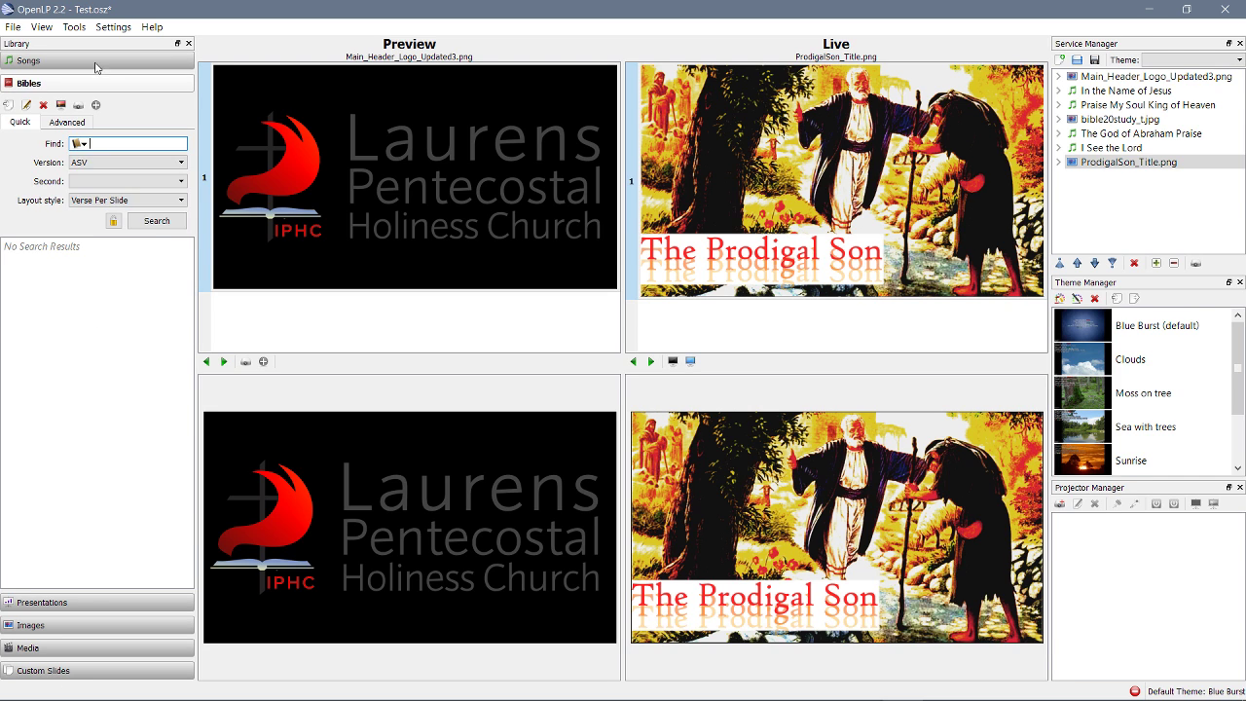
click(96, 64)
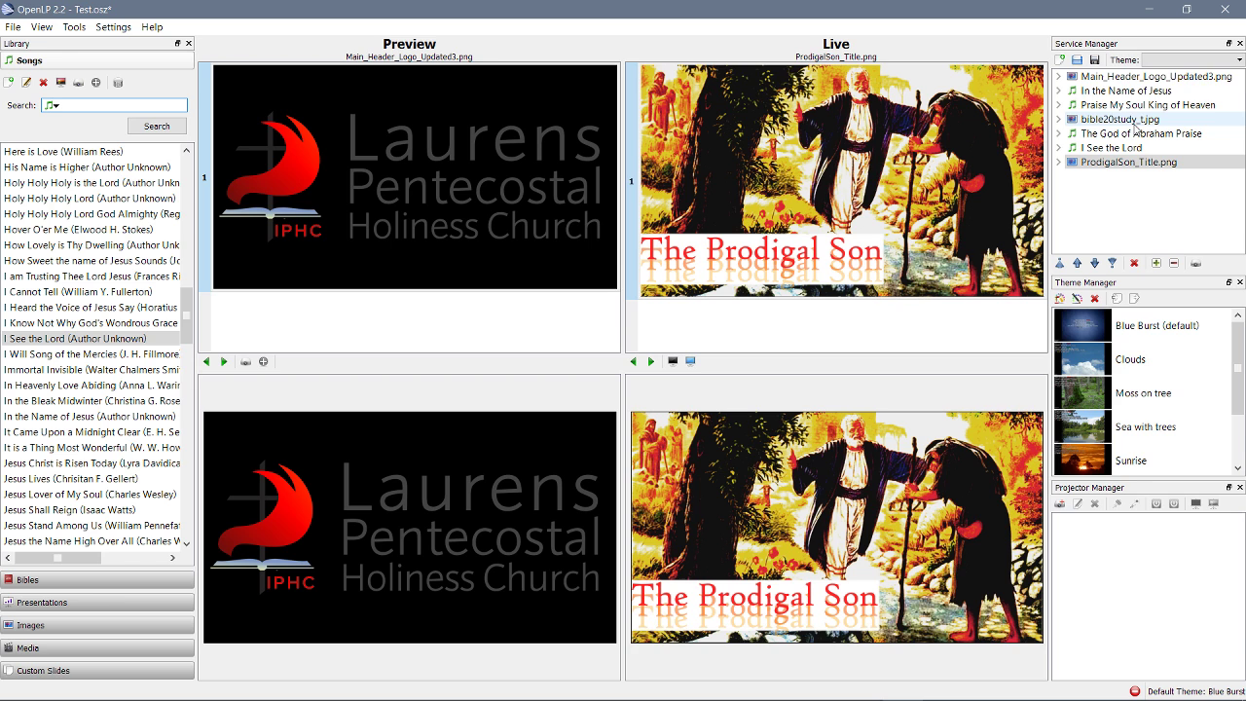
Save the service as Test.osz, then cancel the Open File dialog
click(1094, 60)
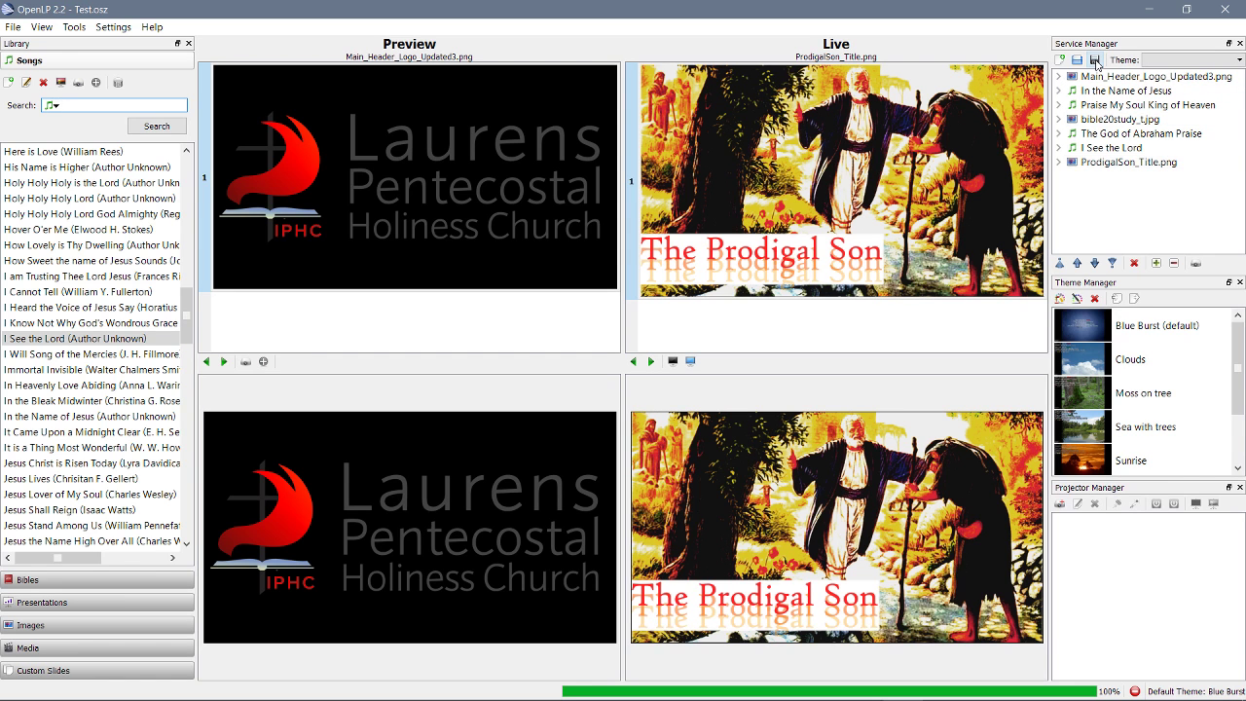
click(1078, 64)
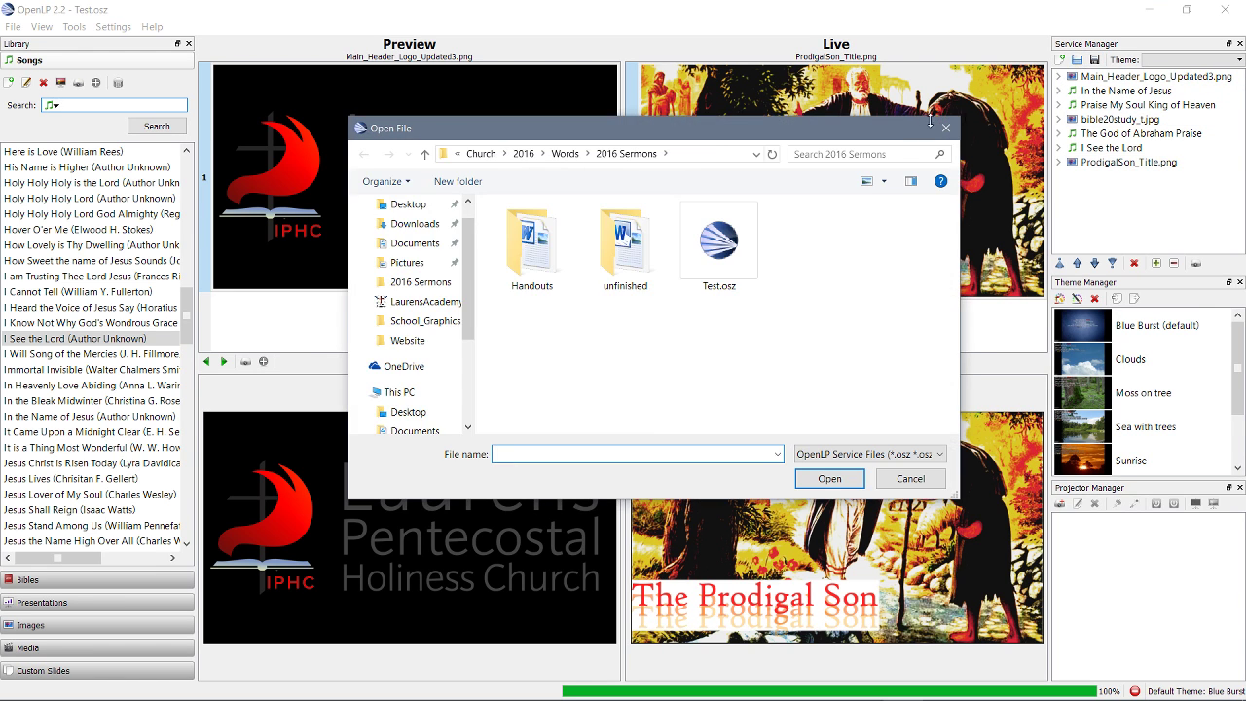
click(943, 129)
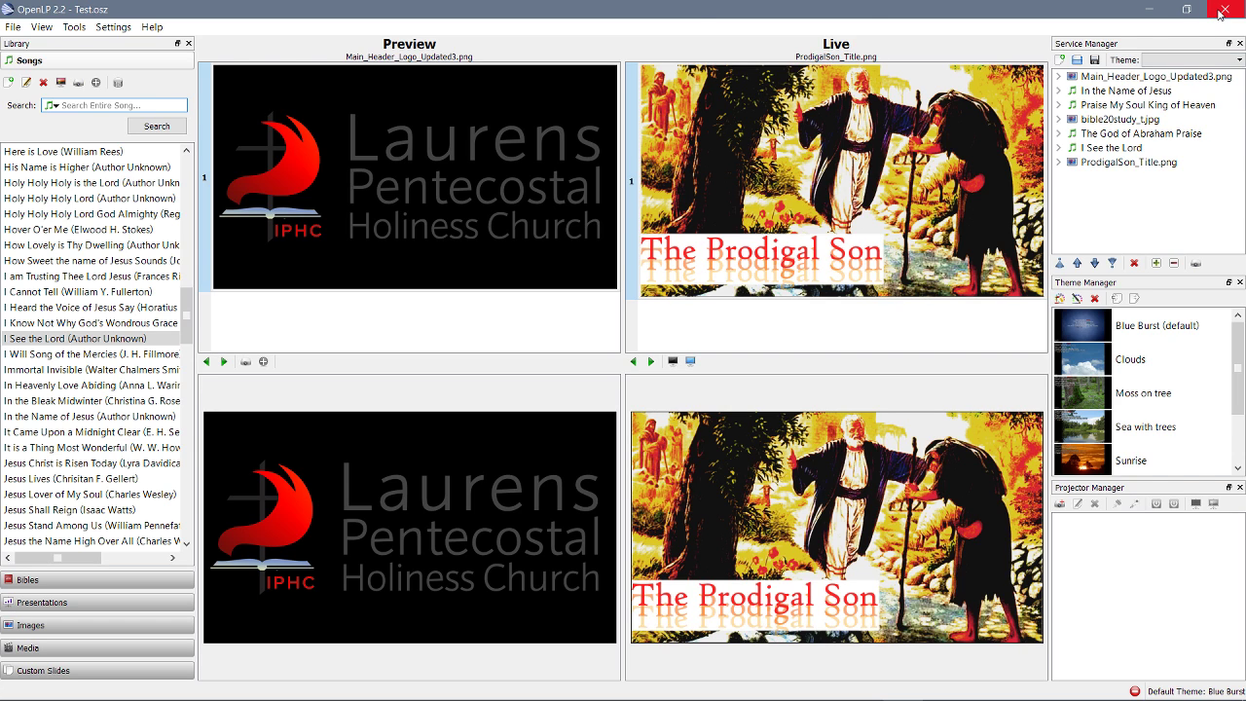
Create a new Untitled Service from the File menu and scroll the song list to the top
click(13, 27)
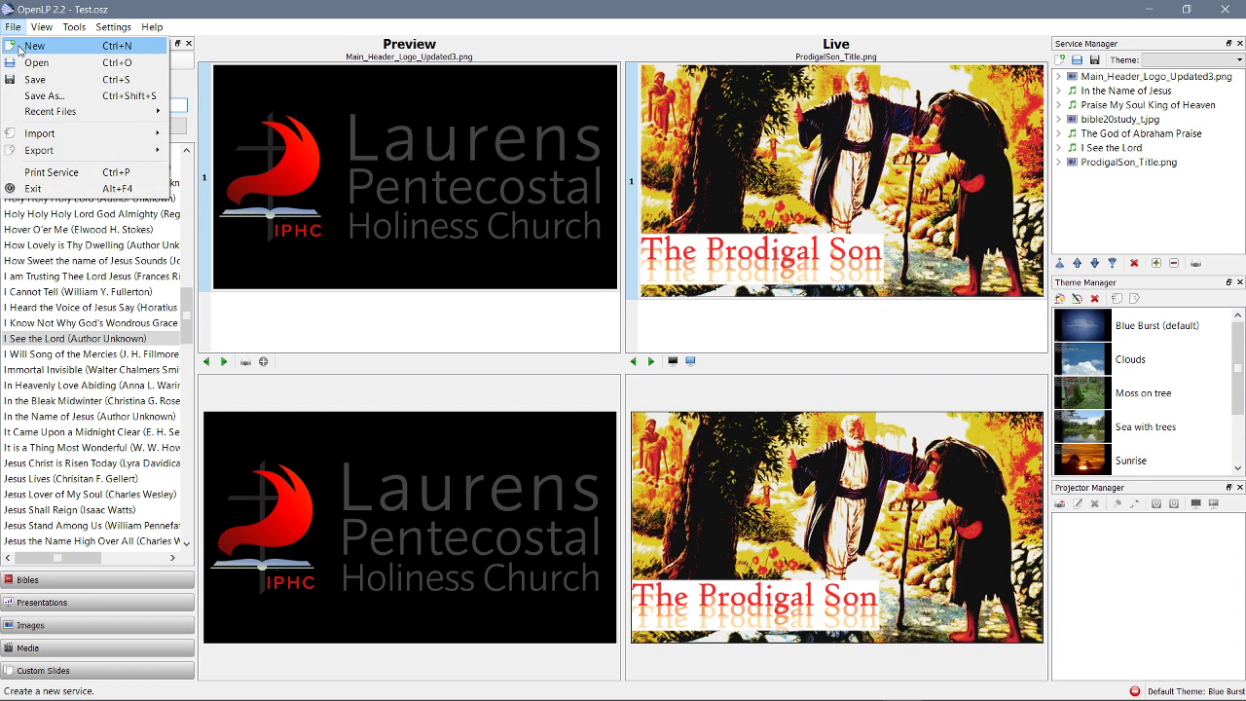
click(34, 39)
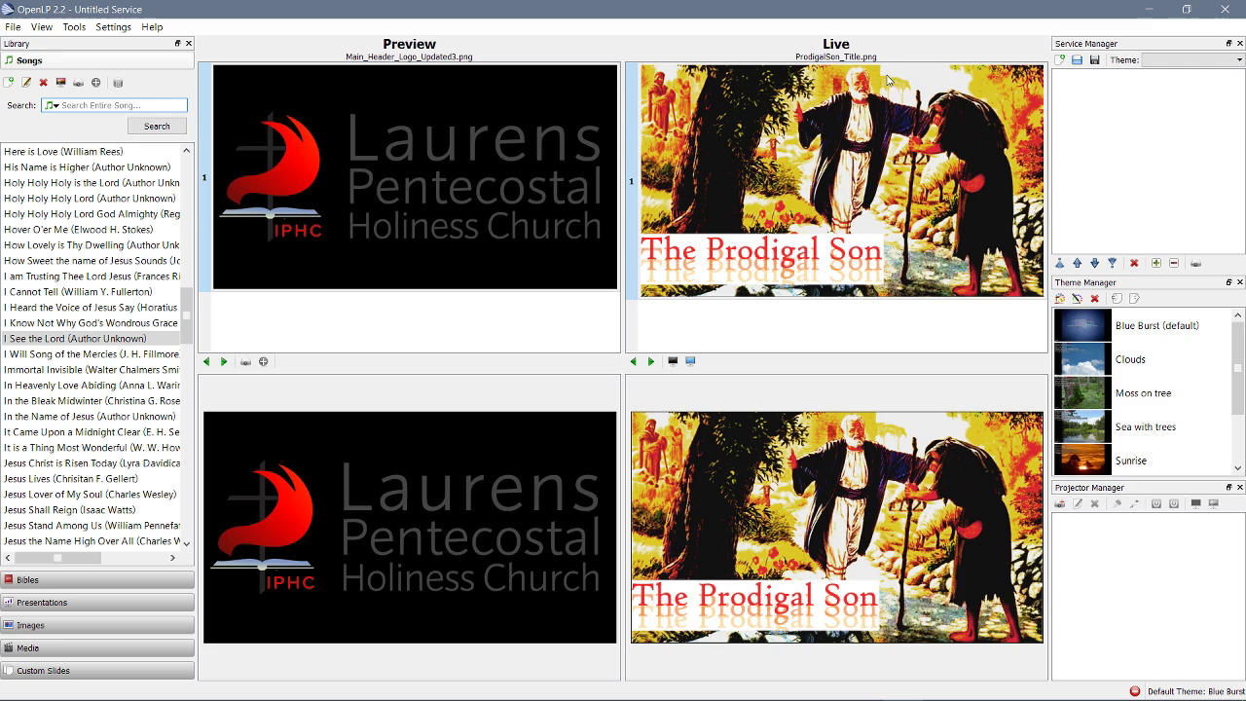
drag(183, 308, 186, 166)
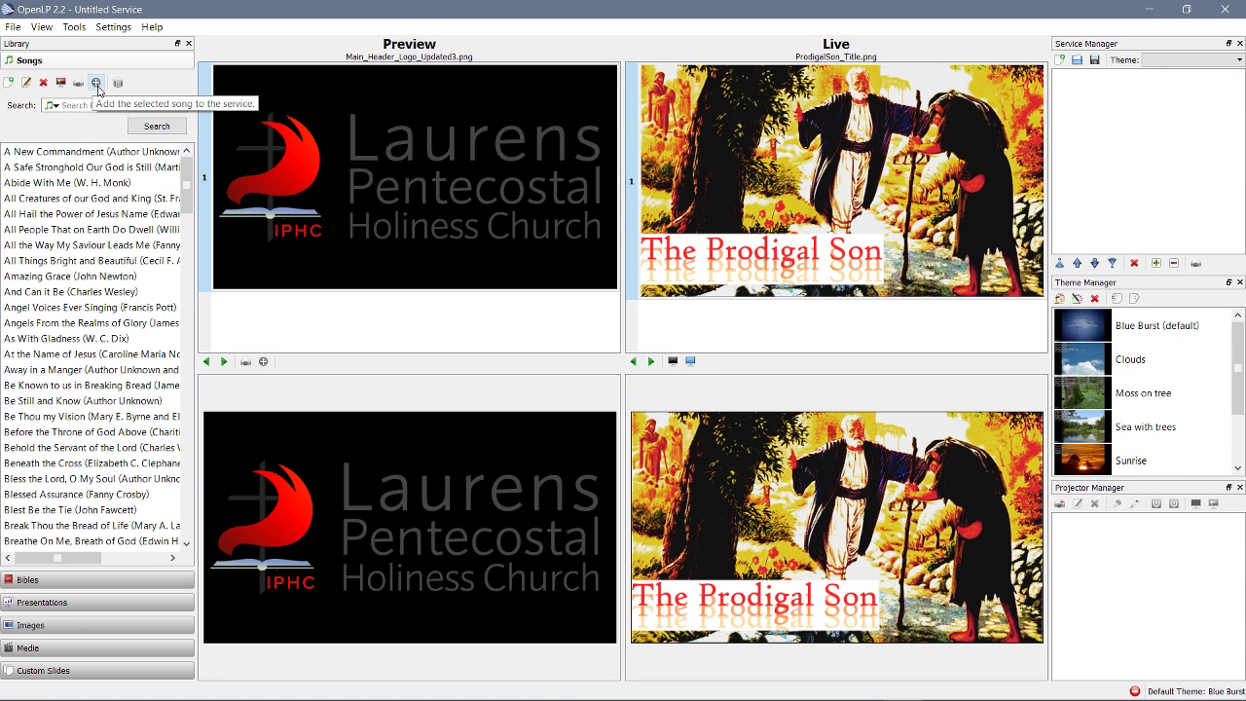
Create a new song titled 'O Lord, Be My Helper' and open a blank verse
click(10, 84)
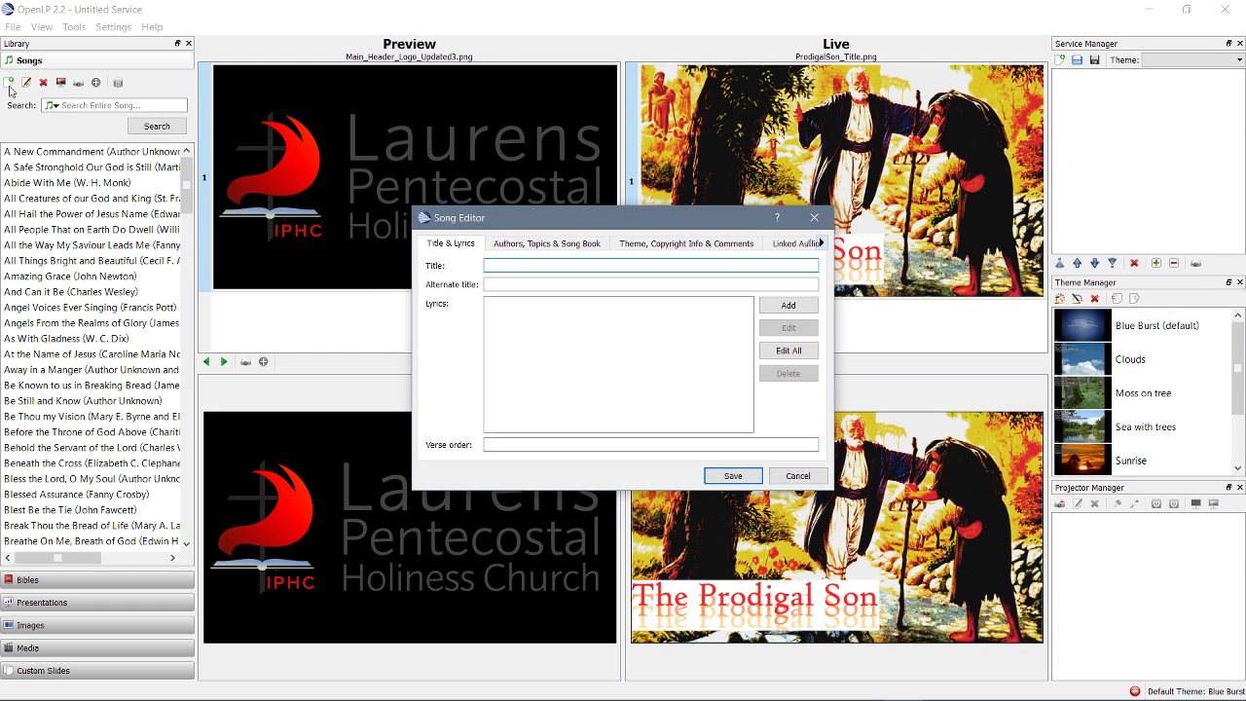
click(489, 264)
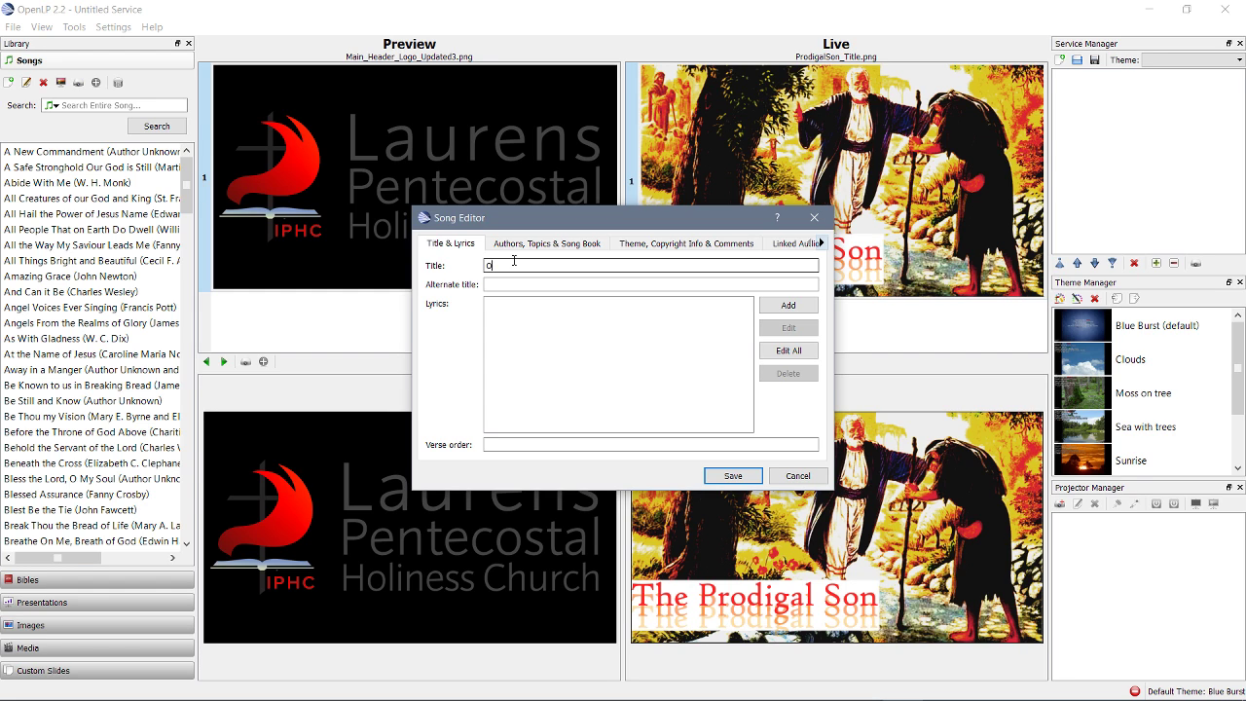
text(O Lord,  Be My Helper)
click(787, 308)
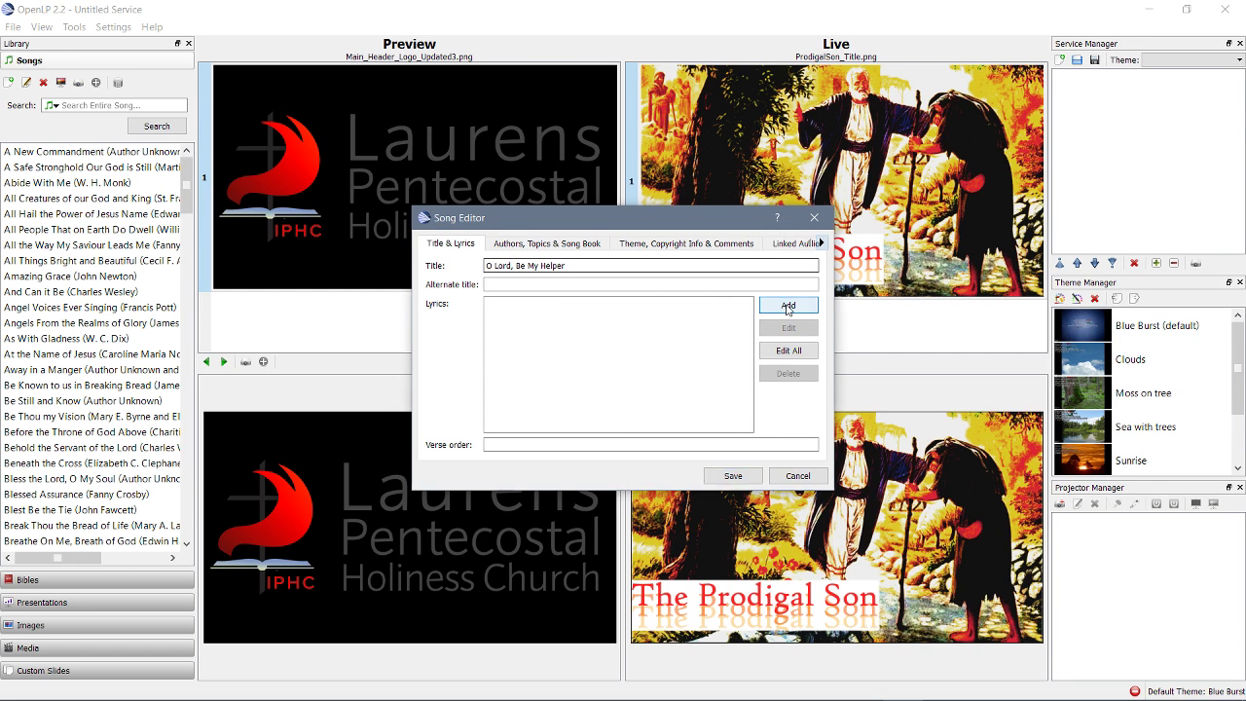
Enter verse 1 ('O Lord, be my helper… When none other is warm') and store it as V1
text(O)
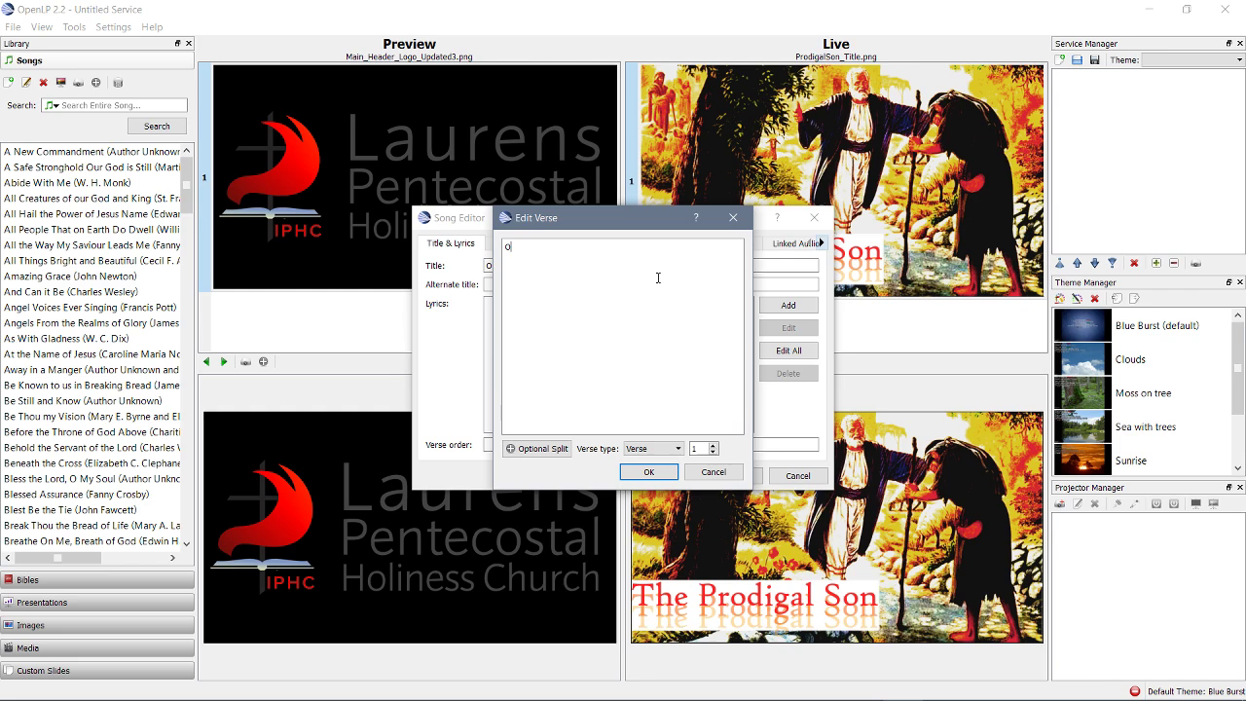
text( Lord, be my helper In times of storm O Lord, be my helper)
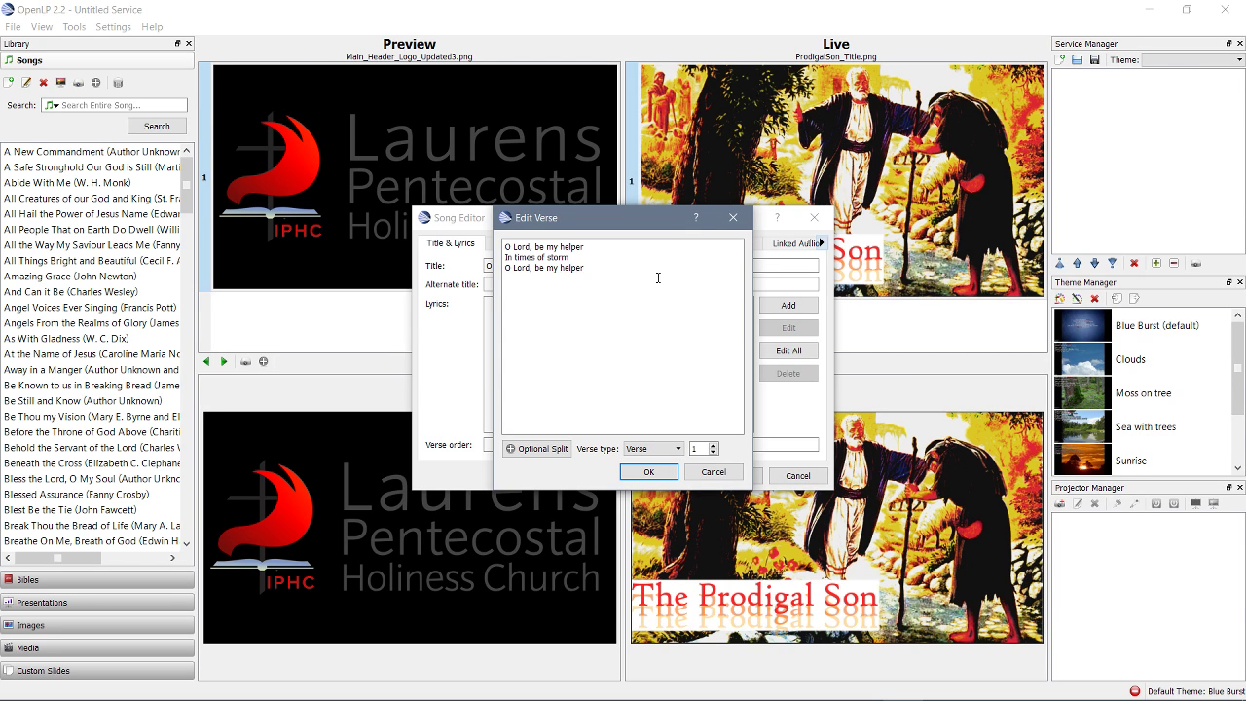
key(Return)
text(When none other is warm.)
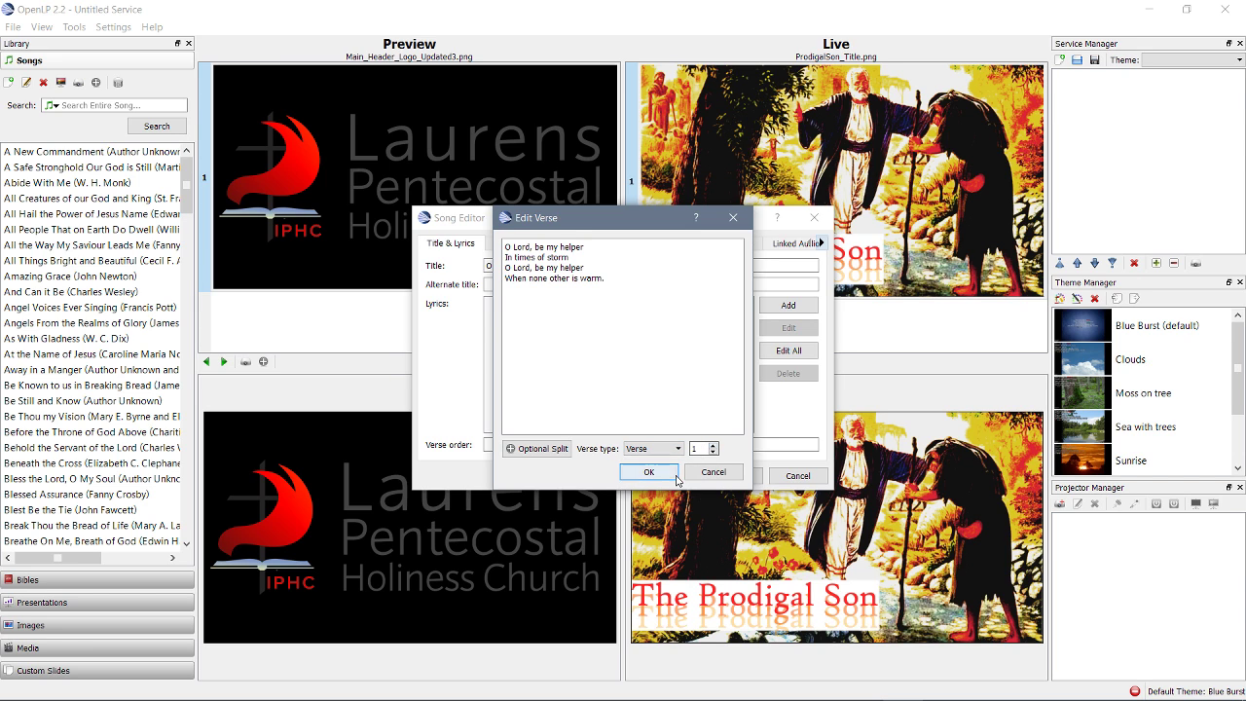
click(671, 476)
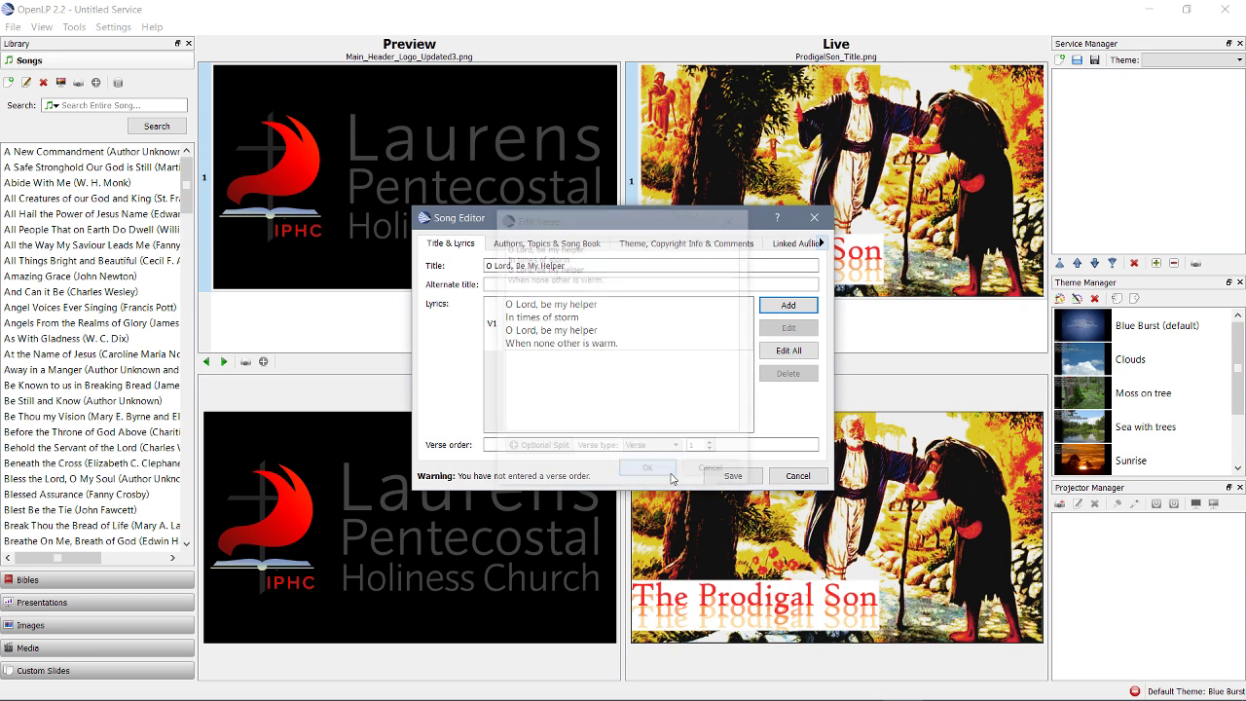
Add a Chorus section with lines 'O Lord, be my helper in every ol' day… be with me I pray.'
click(790, 305)
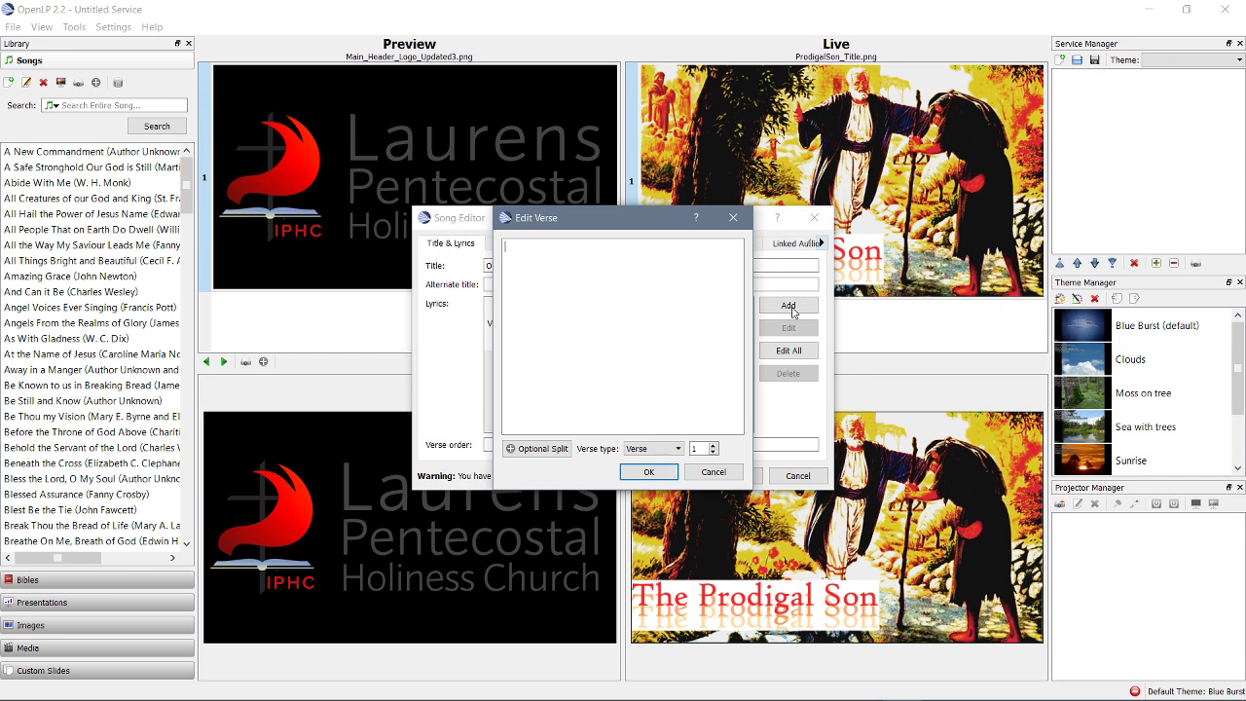
click(656, 450)
click(653, 474)
drag(585, 217, 809, 213)
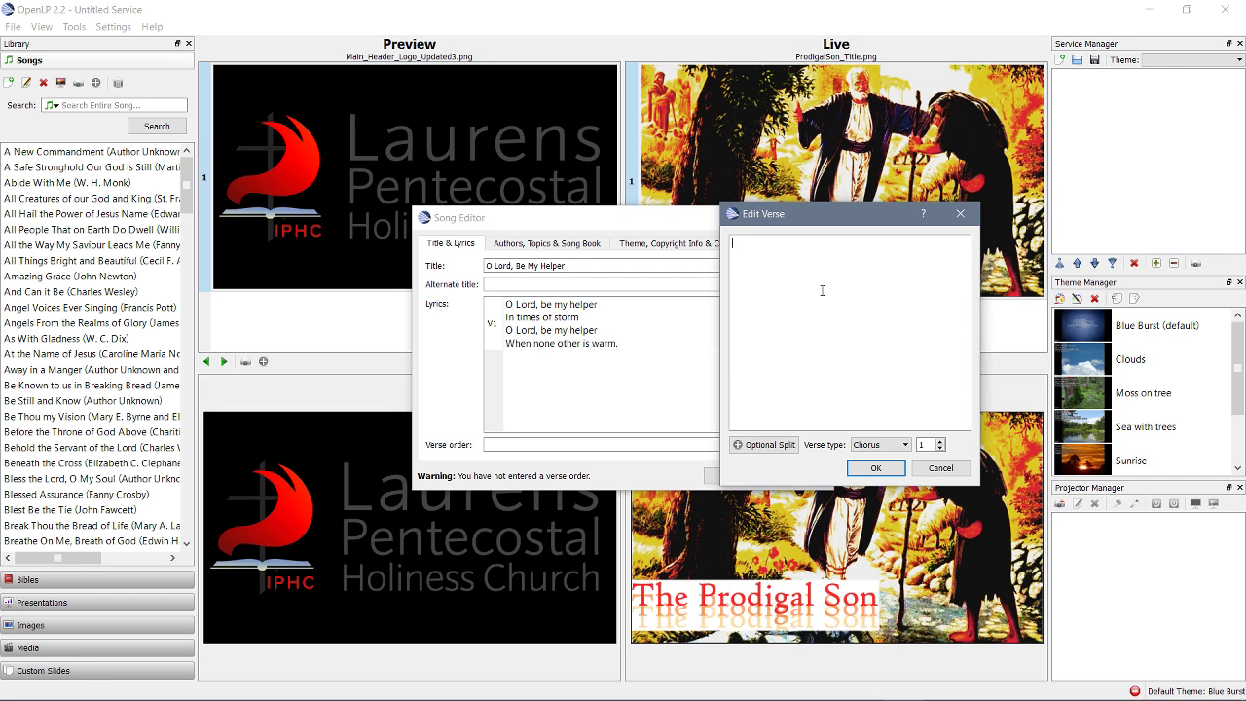
text(O Lord, )
text(be my helper )
text(in)
text( every o)
text(l' day)
key(Return)
text(O Lord, be my )
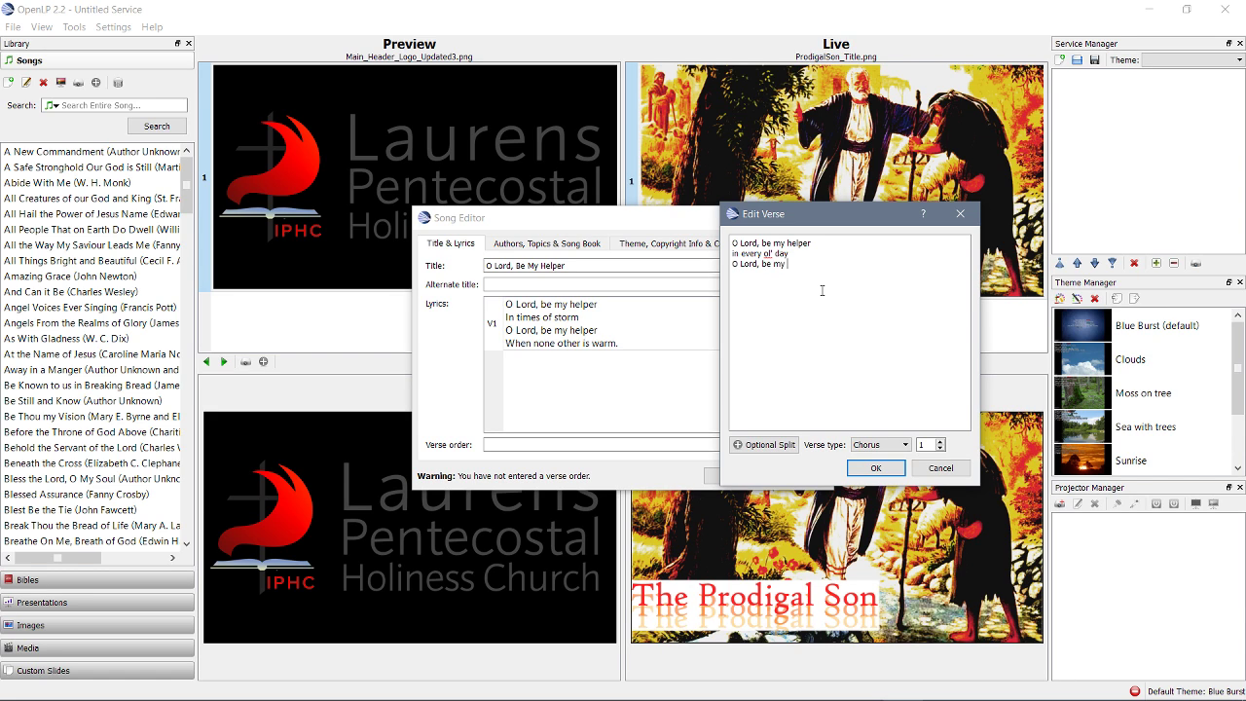
text(Savior)
key(Return)
text(be with me I pray.)
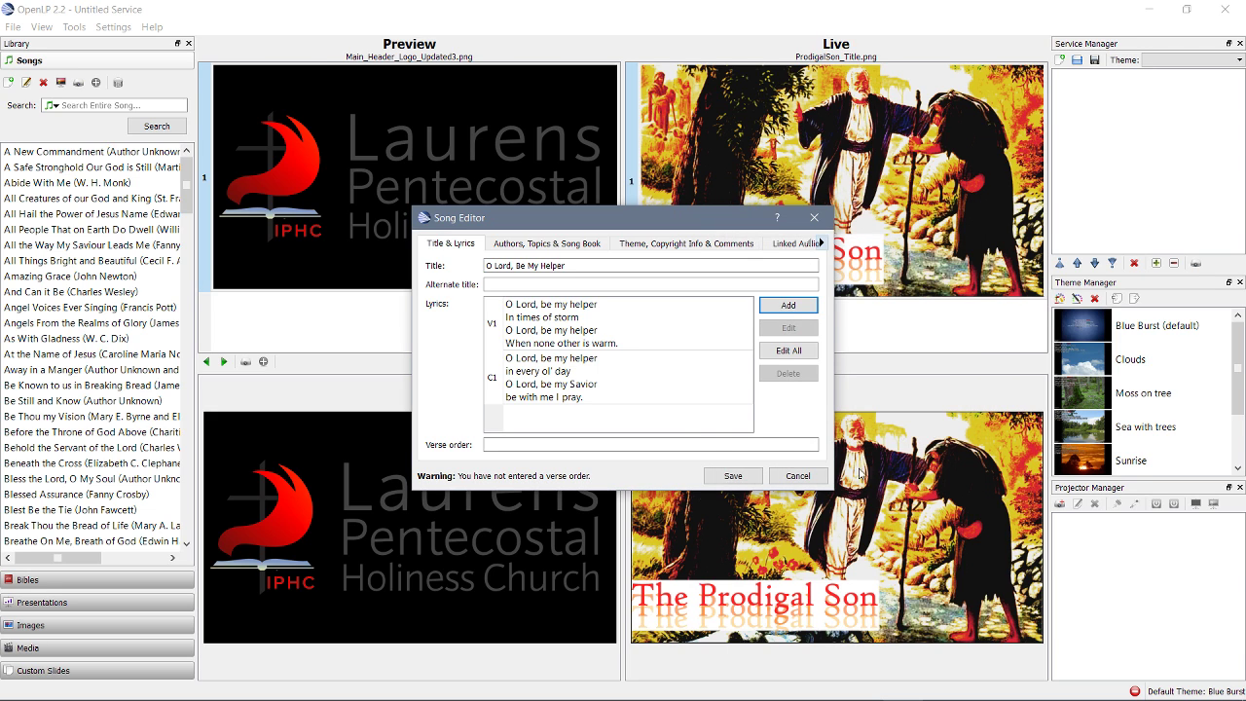
Store the chorus as C1 and check the V1 and C1 entries in the lyrics list
click(874, 468)
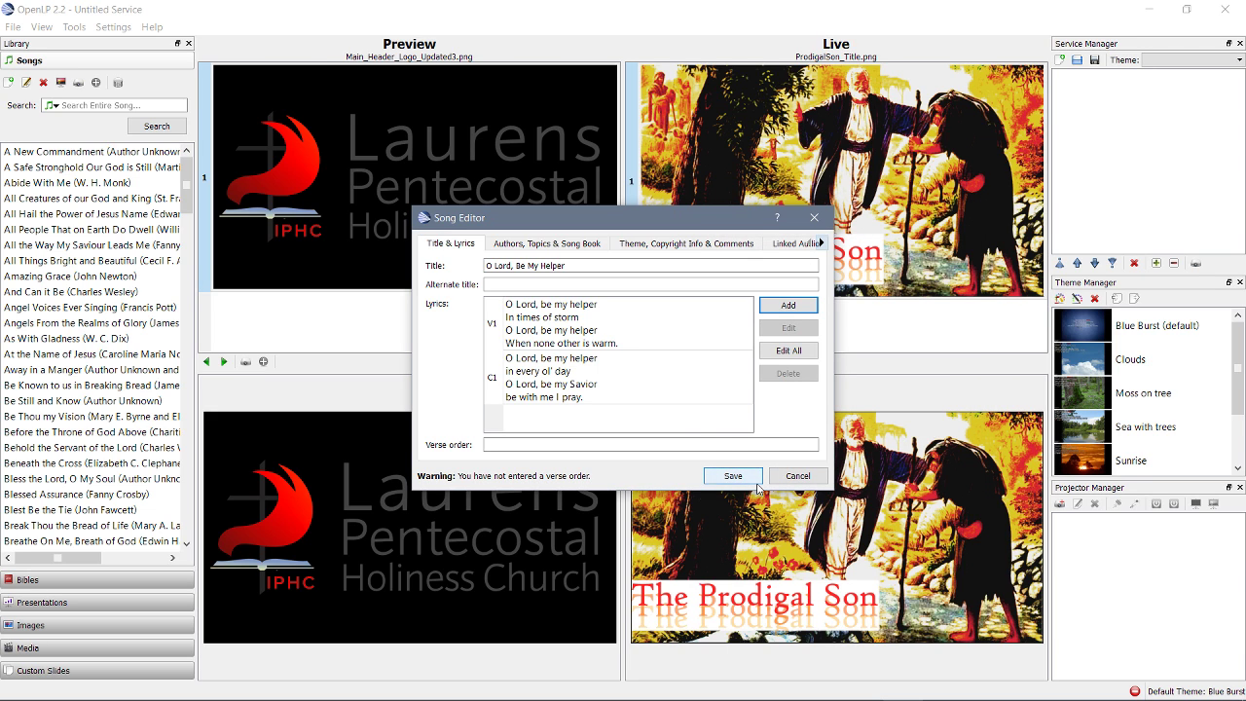
click(745, 313)
click(699, 378)
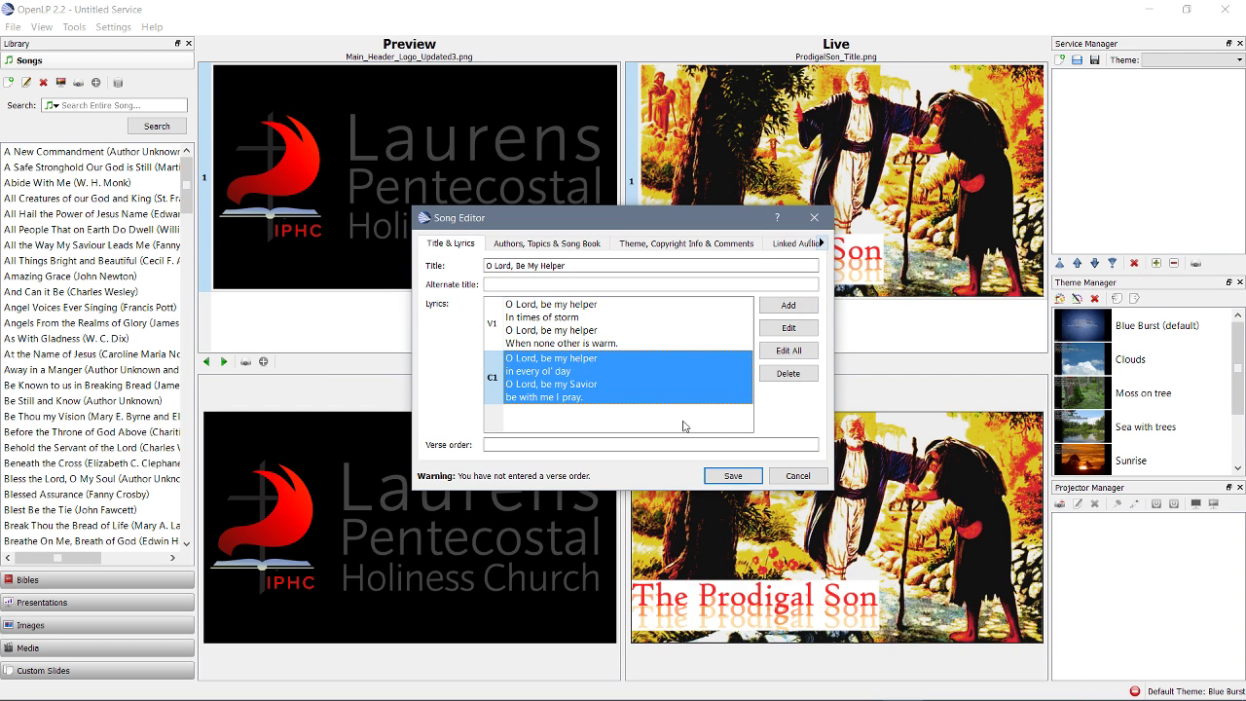
click(659, 328)
click(655, 366)
click(682, 336)
Add verse 2, 'Lord, be my helper… I do want to win', numbered as verse 2
click(787, 305)
drag(585, 217, 896, 223)
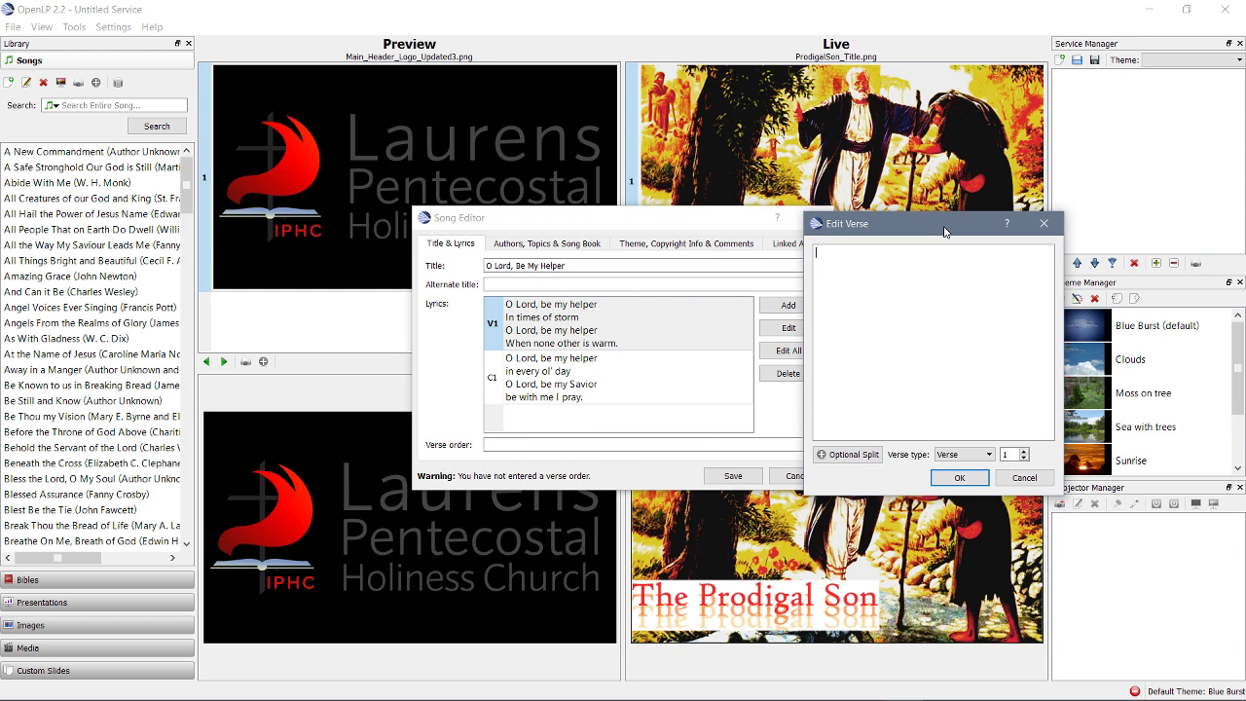
click(1025, 451)
text(Lord, be my helper)
key(Return)
text(when)
text(patience is th)
text(in )
text(O Lord, b)
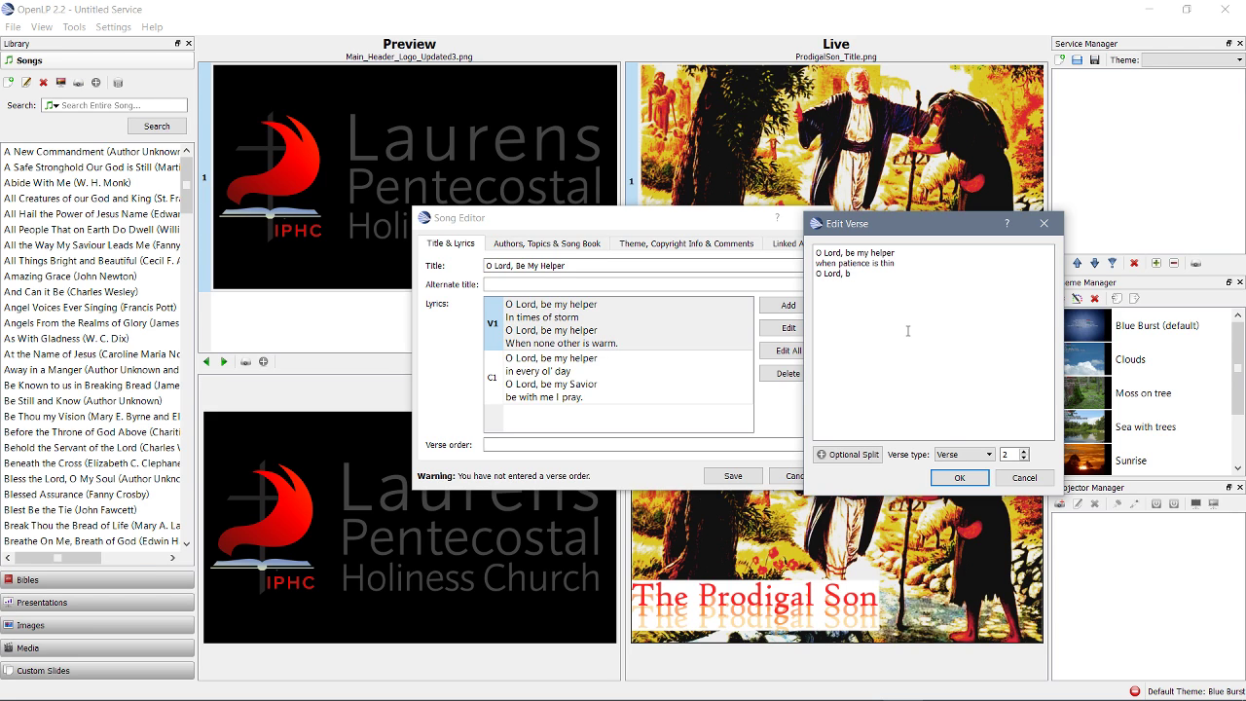
text(e my helper)
key(Return)
text(I do want to win)
click(959, 477)
Scroll down to the song's Verse order field
click(740, 346)
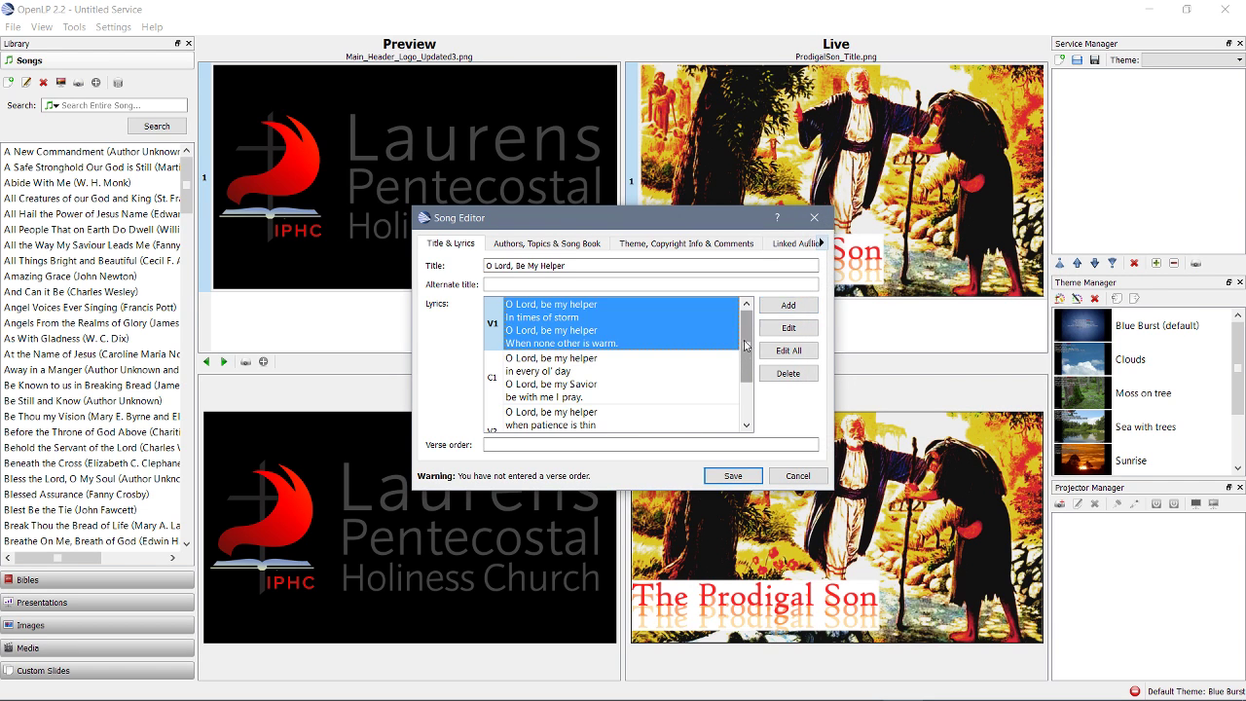
scroll(740, 370, down, 1)
click(623, 444)
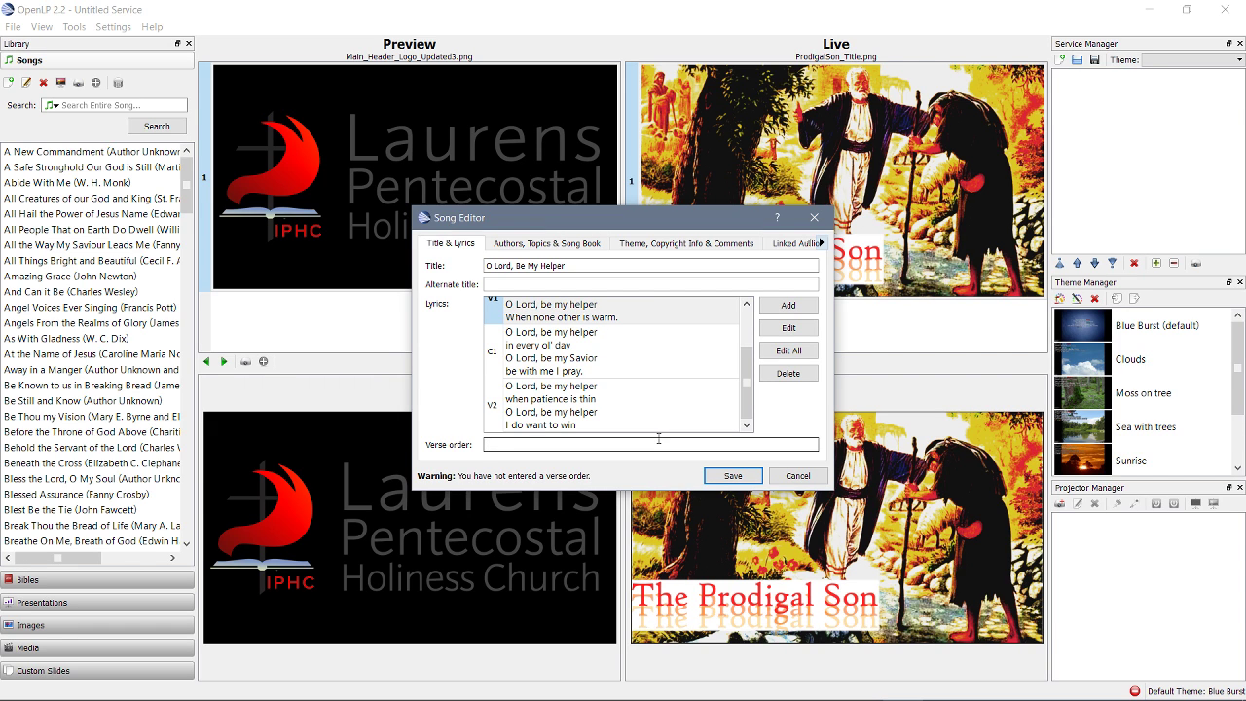
Type 'v1 c1 v2 c1' into the Verse order field
click(629, 439)
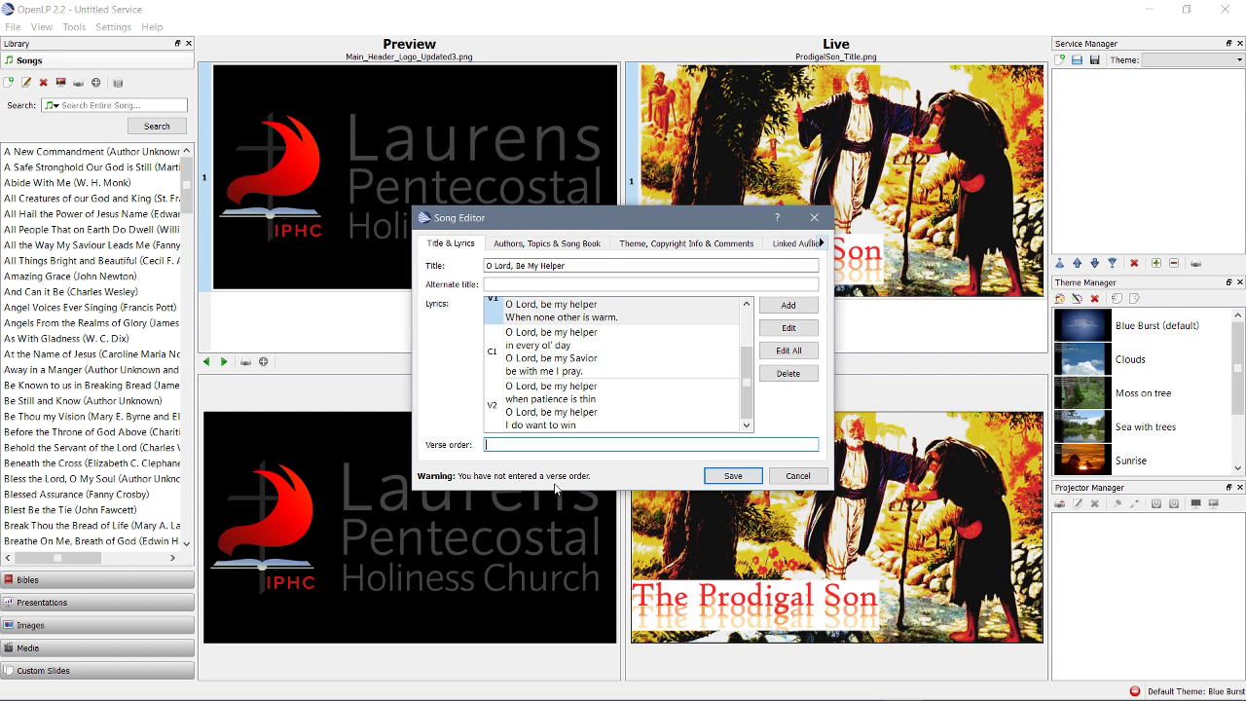
click(747, 382)
click(630, 446)
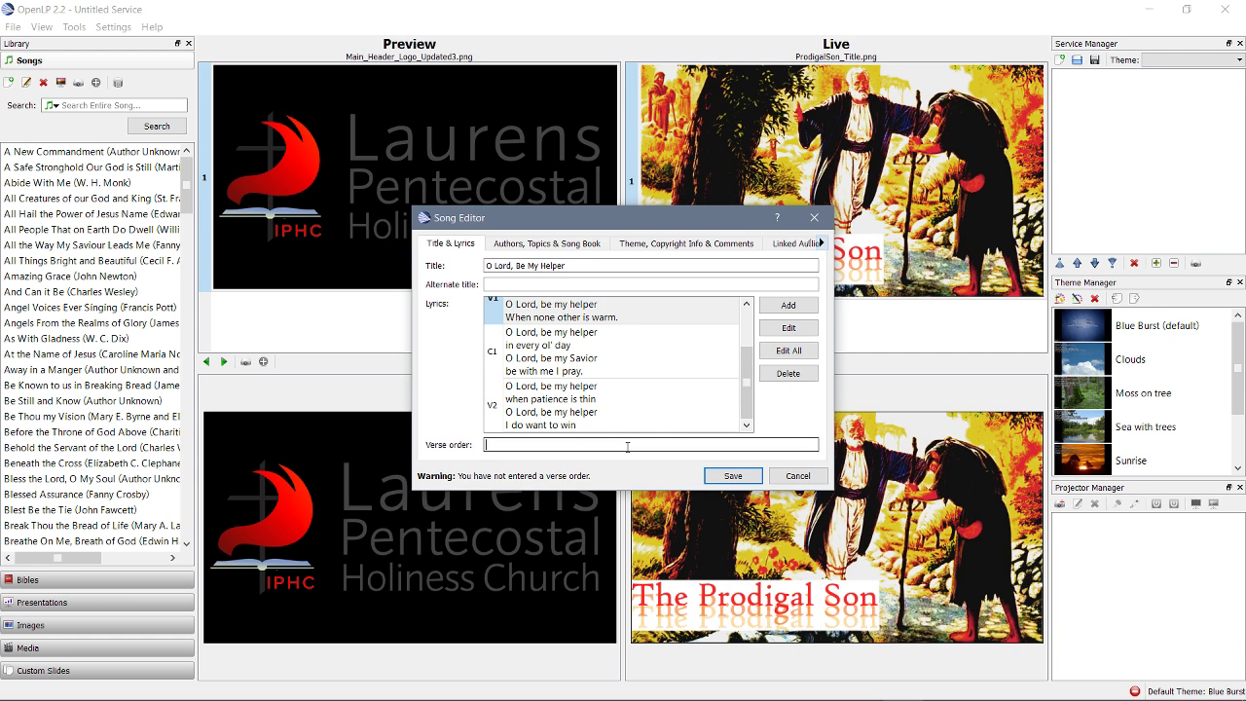
text(v1 c1 v2)
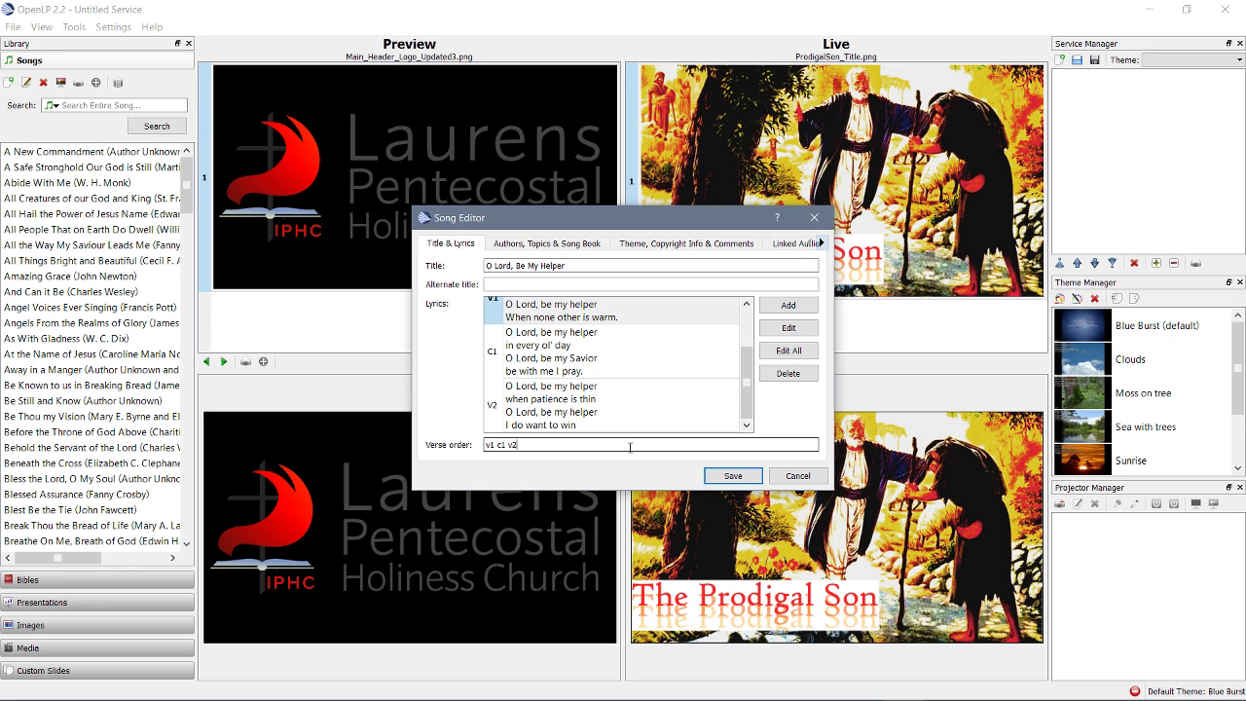
text( c1)
text(v1 c1)
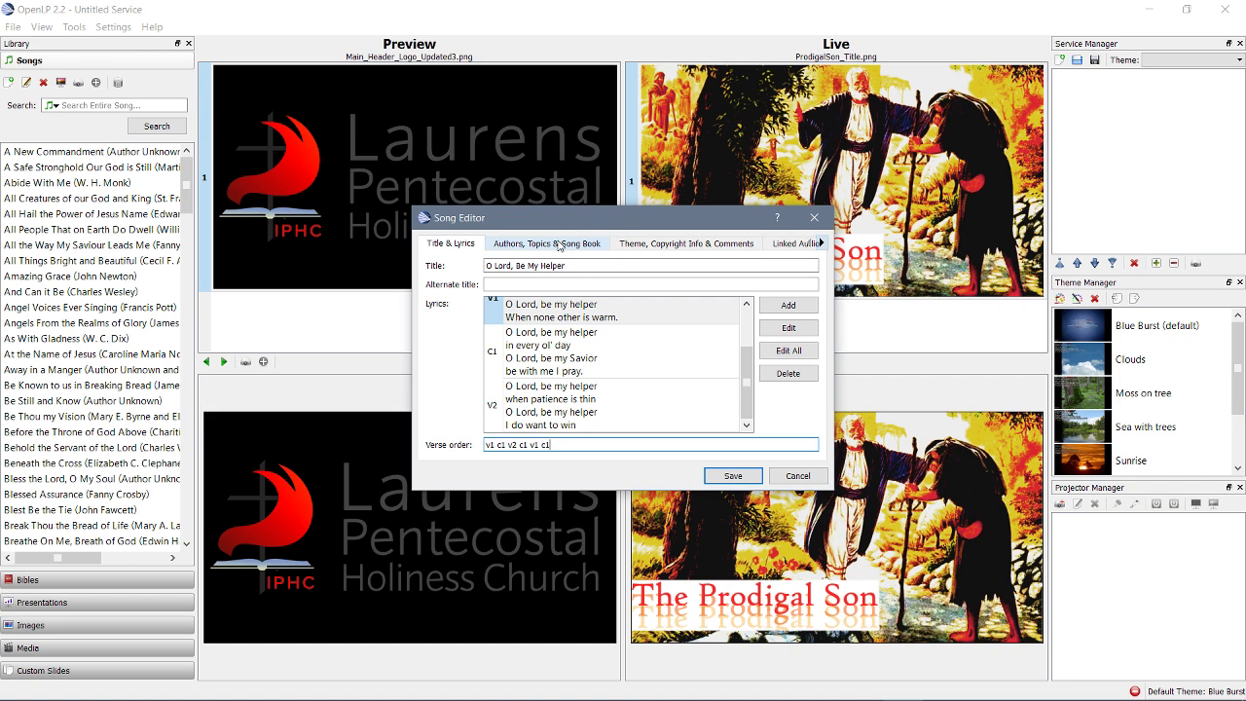
After the missing-author error, add the author's name with the Words role to the song
click(734, 476)
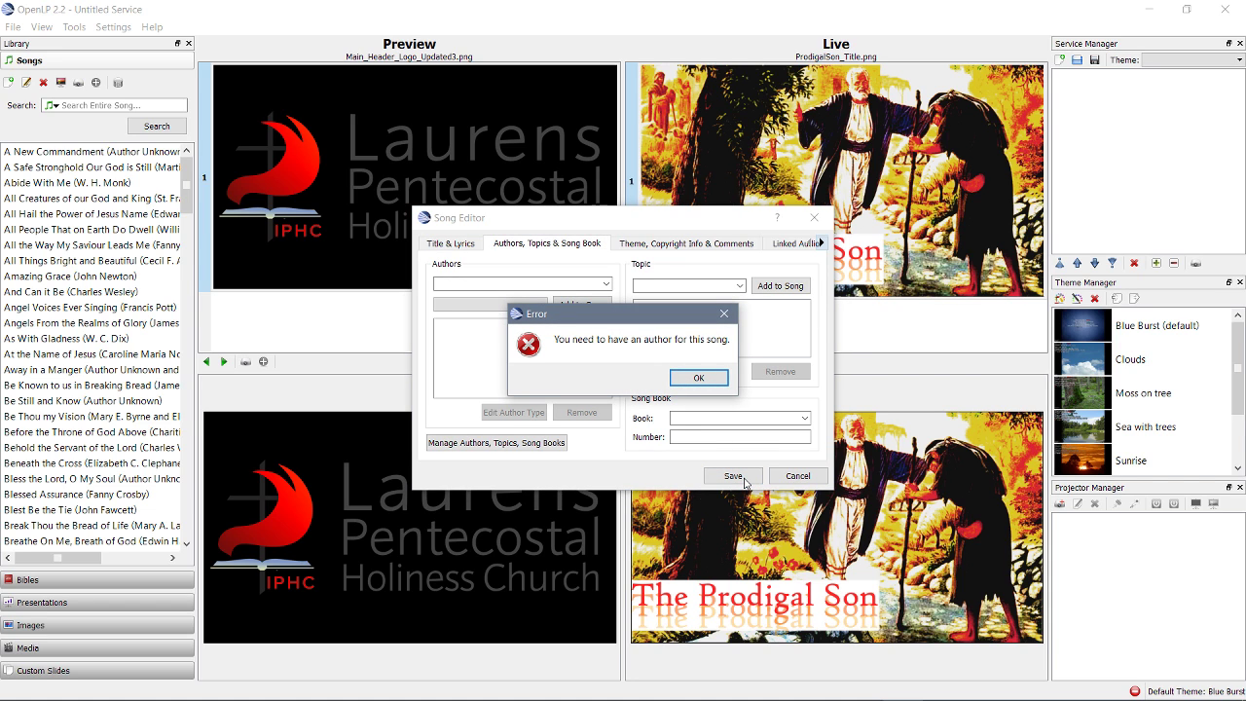
click(701, 378)
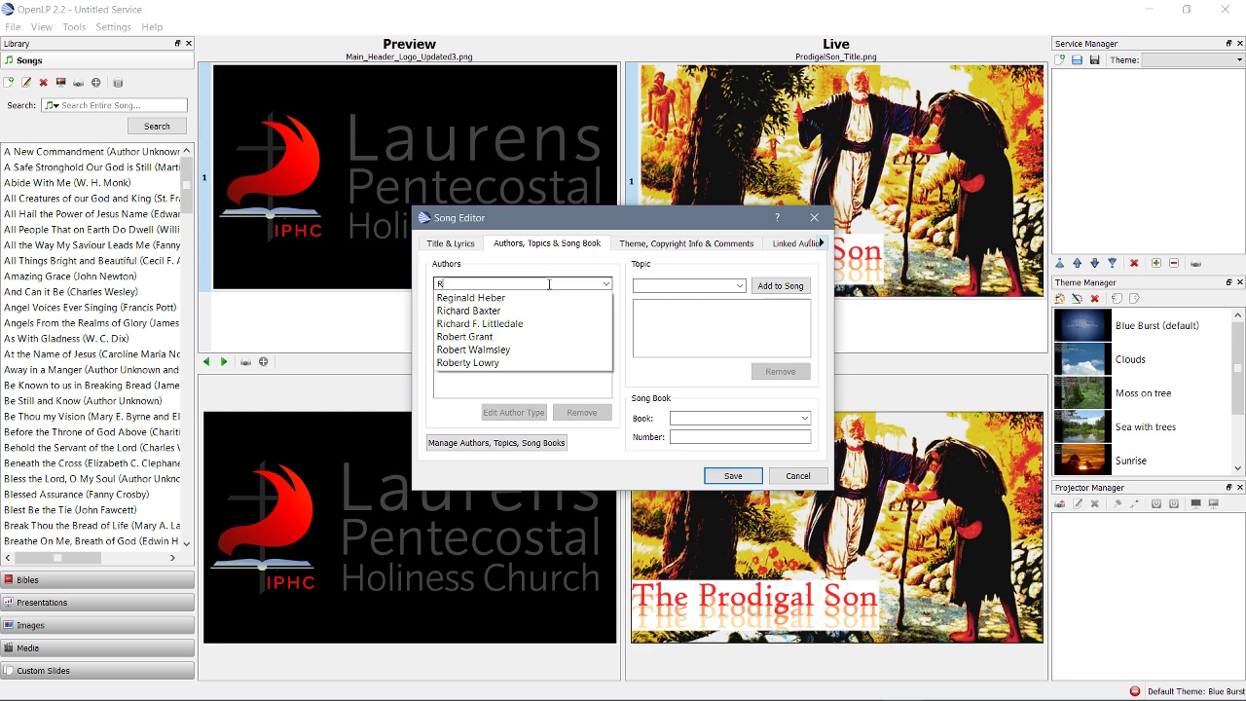
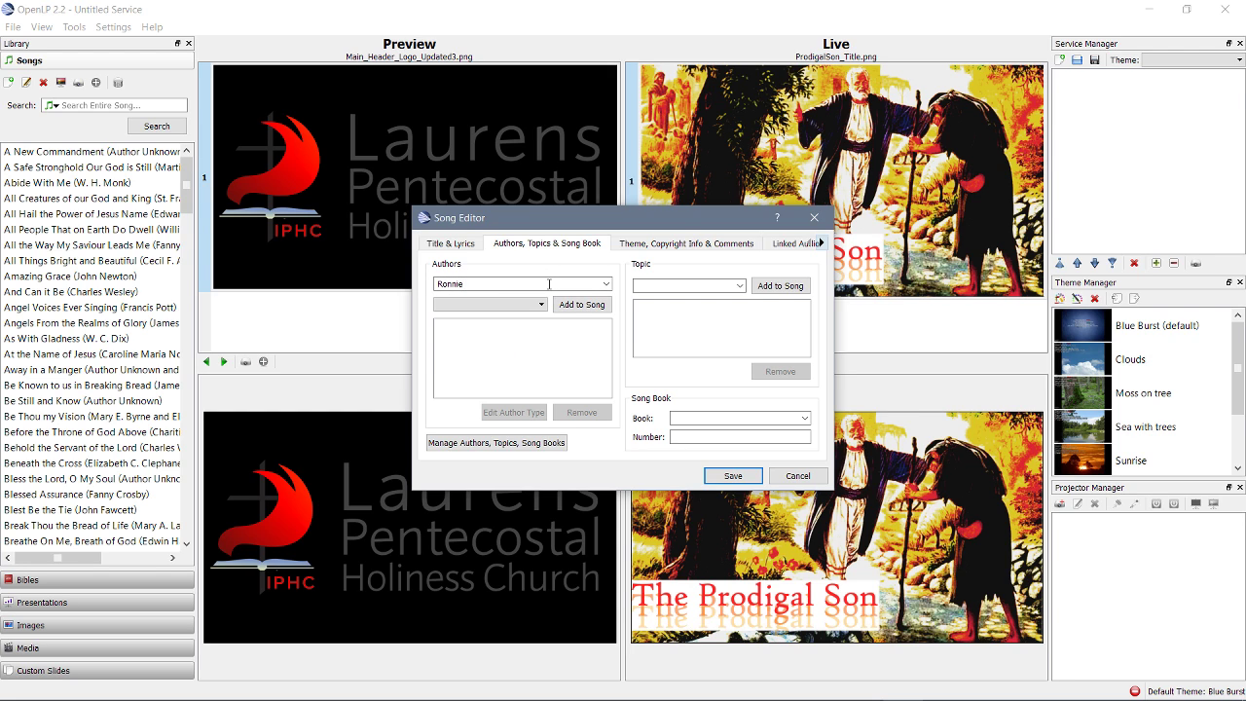
click(543, 306)
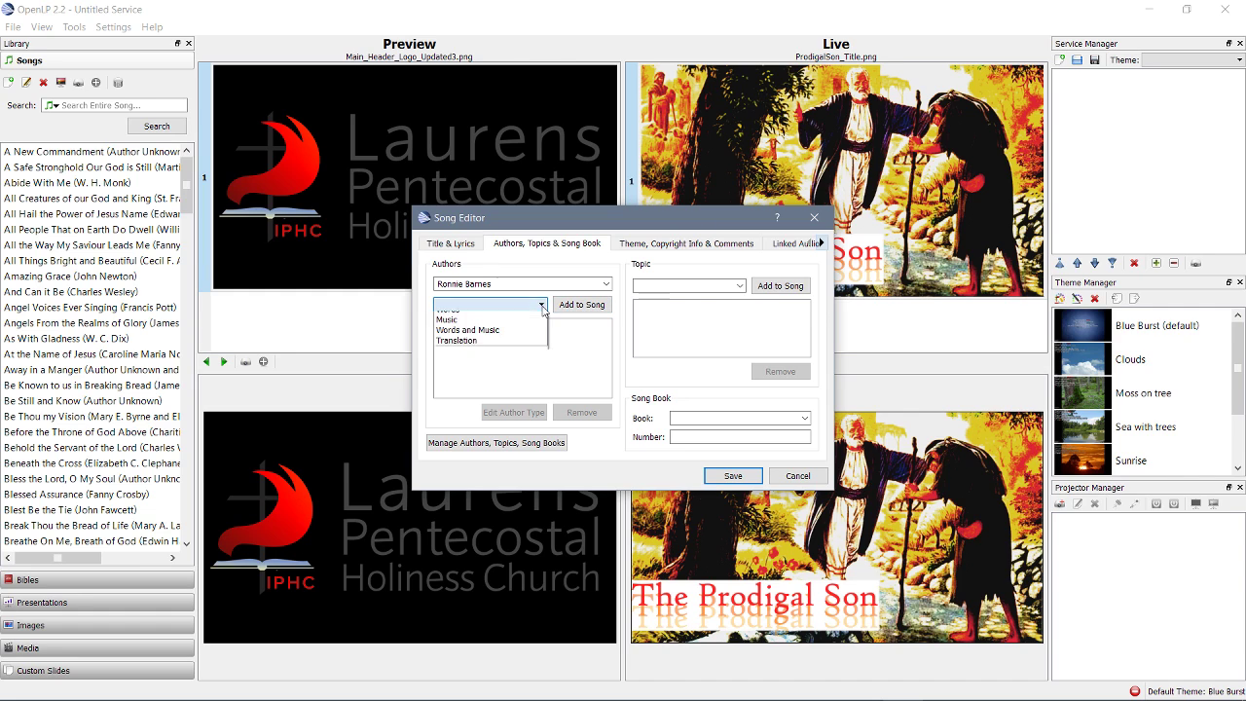
click(540, 306)
click(540, 306)
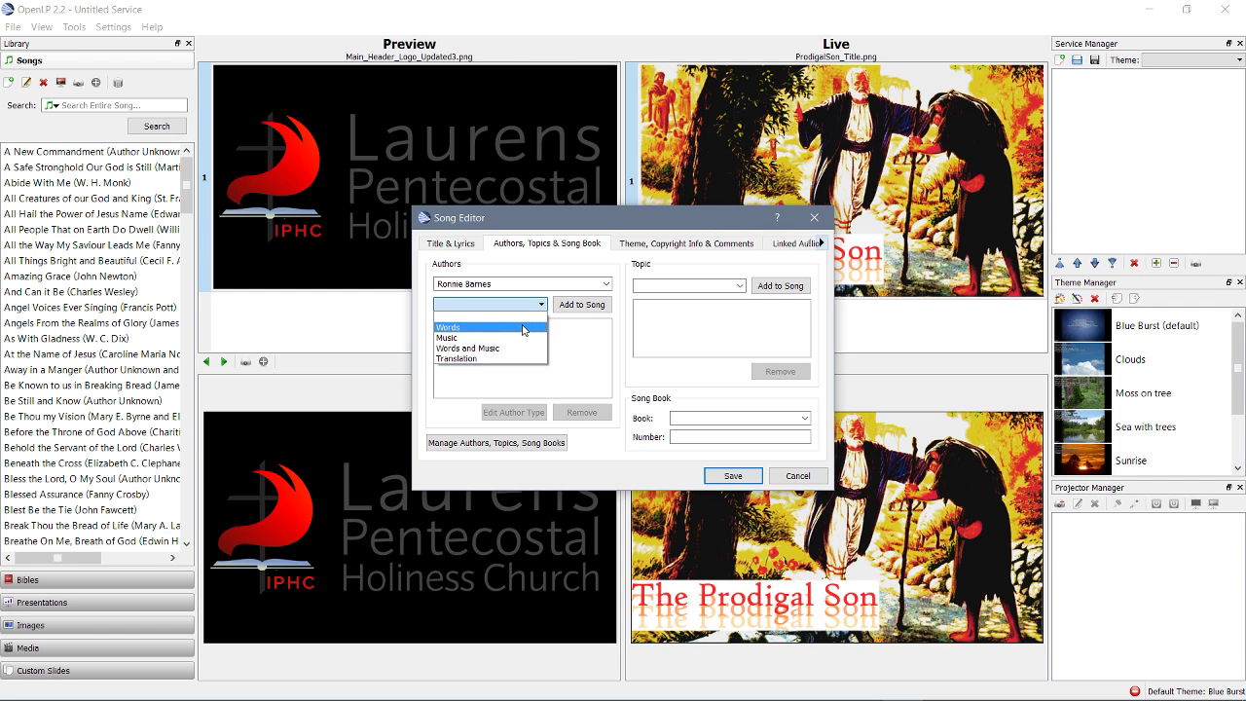
click(523, 328)
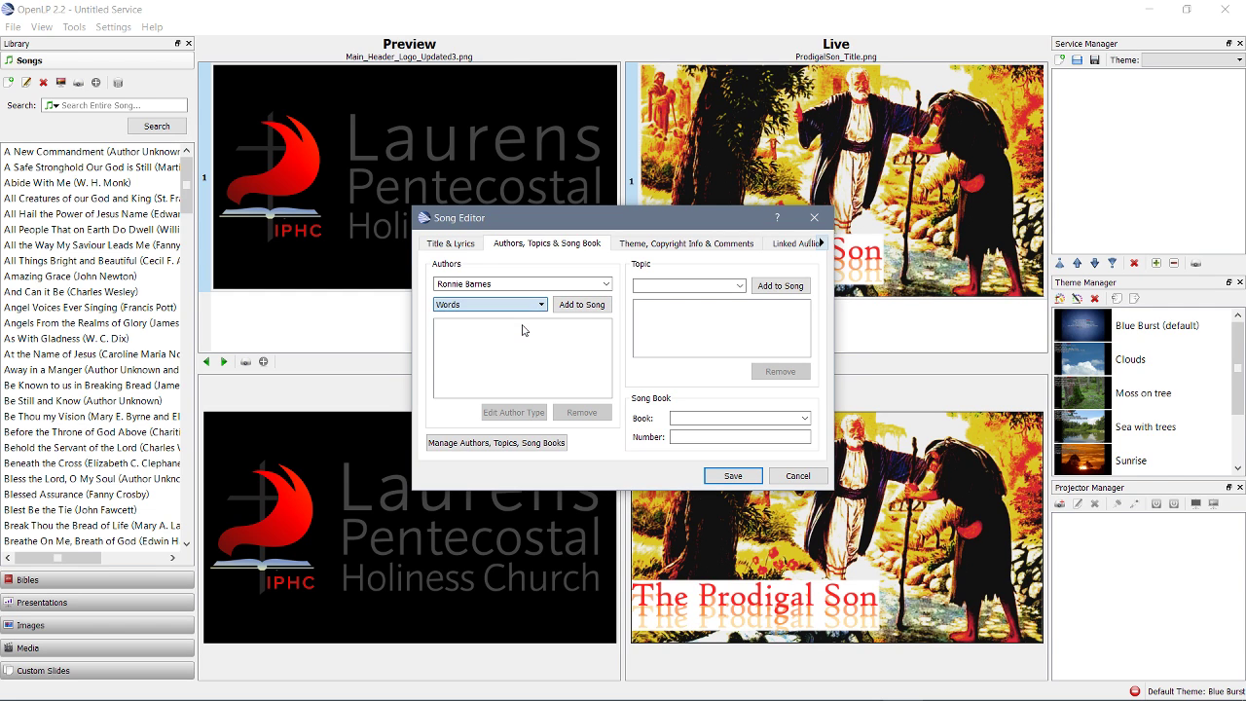
click(579, 305)
click(647, 373)
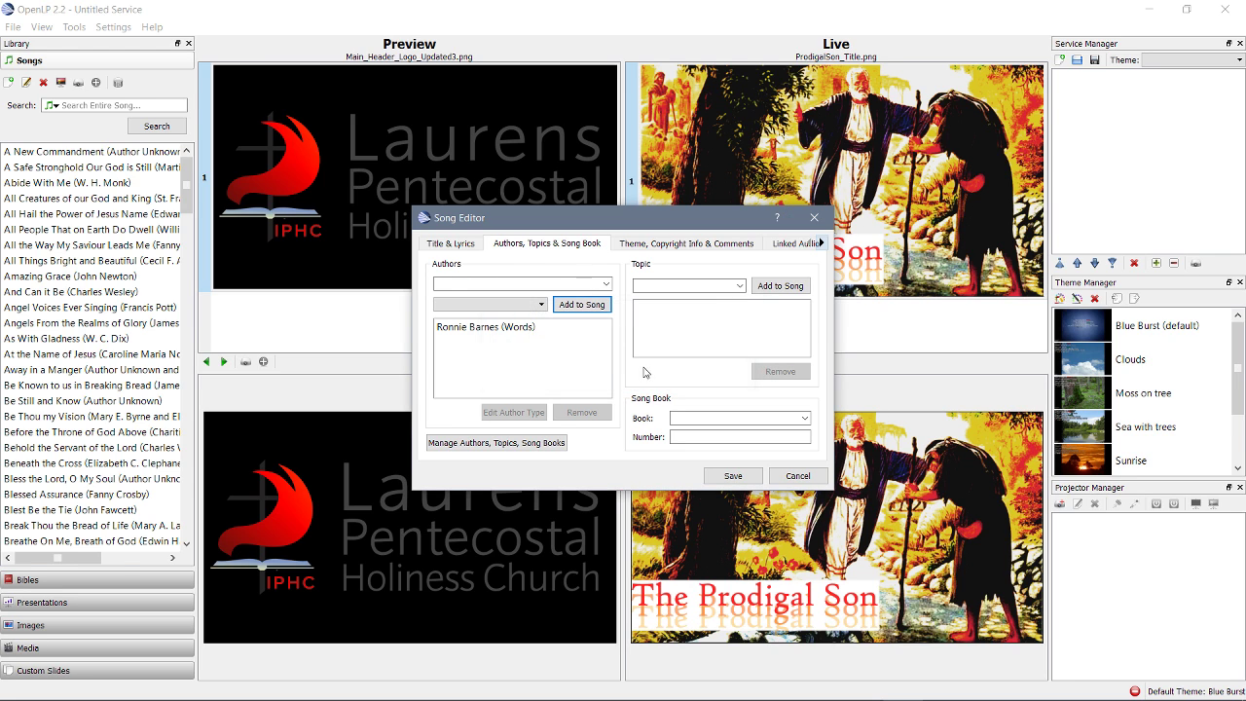
click(779, 417)
Save 'O Lord, Be My Helper', drag it into the service, and apply the Blue Burst theme
click(472, 245)
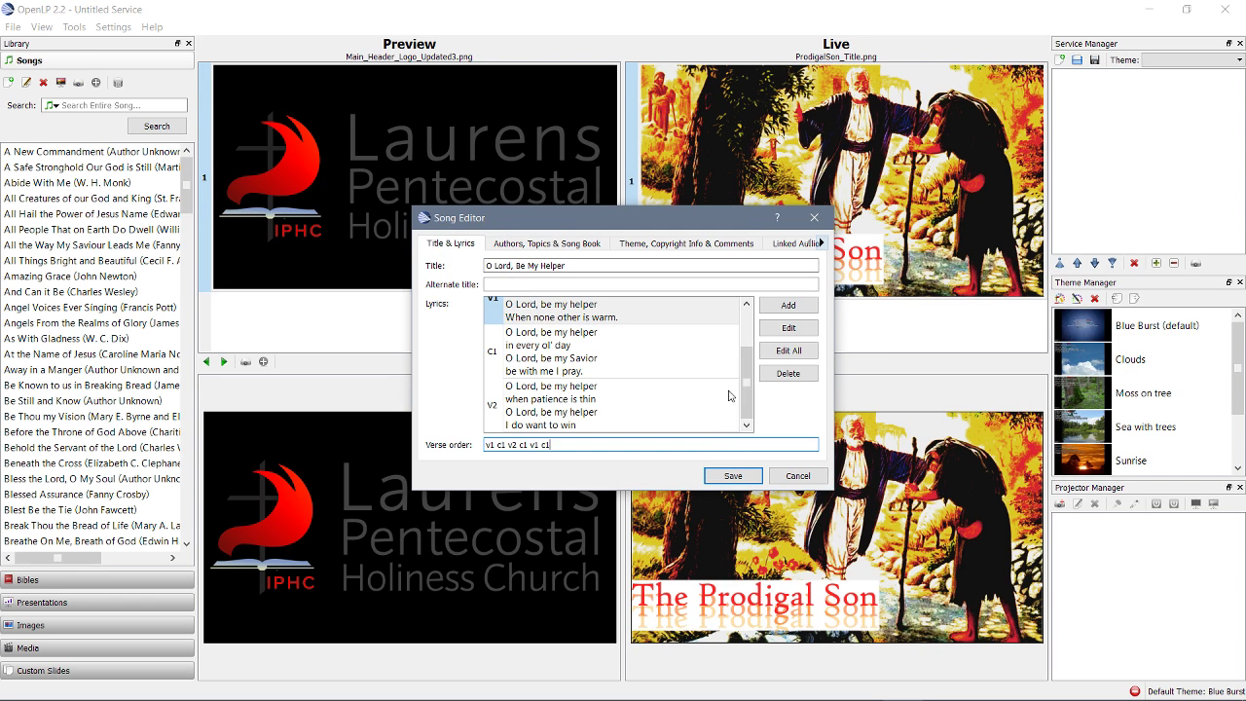
click(736, 476)
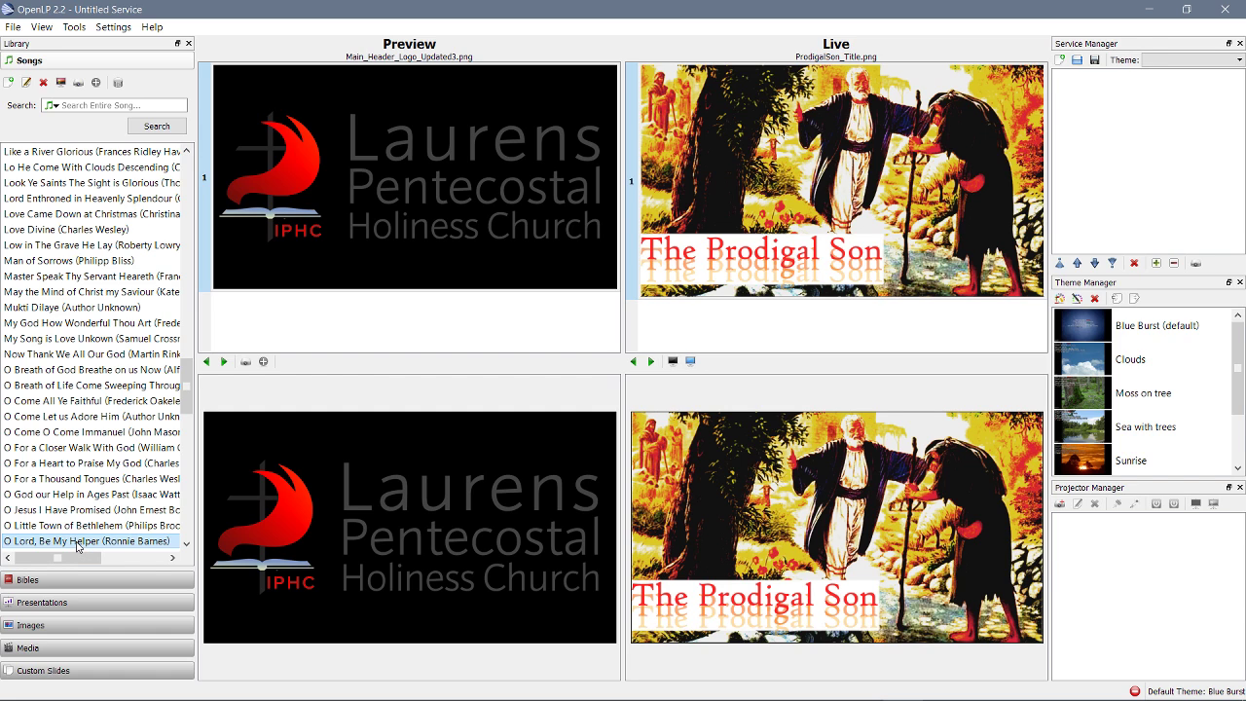
drag(78, 545, 1139, 107)
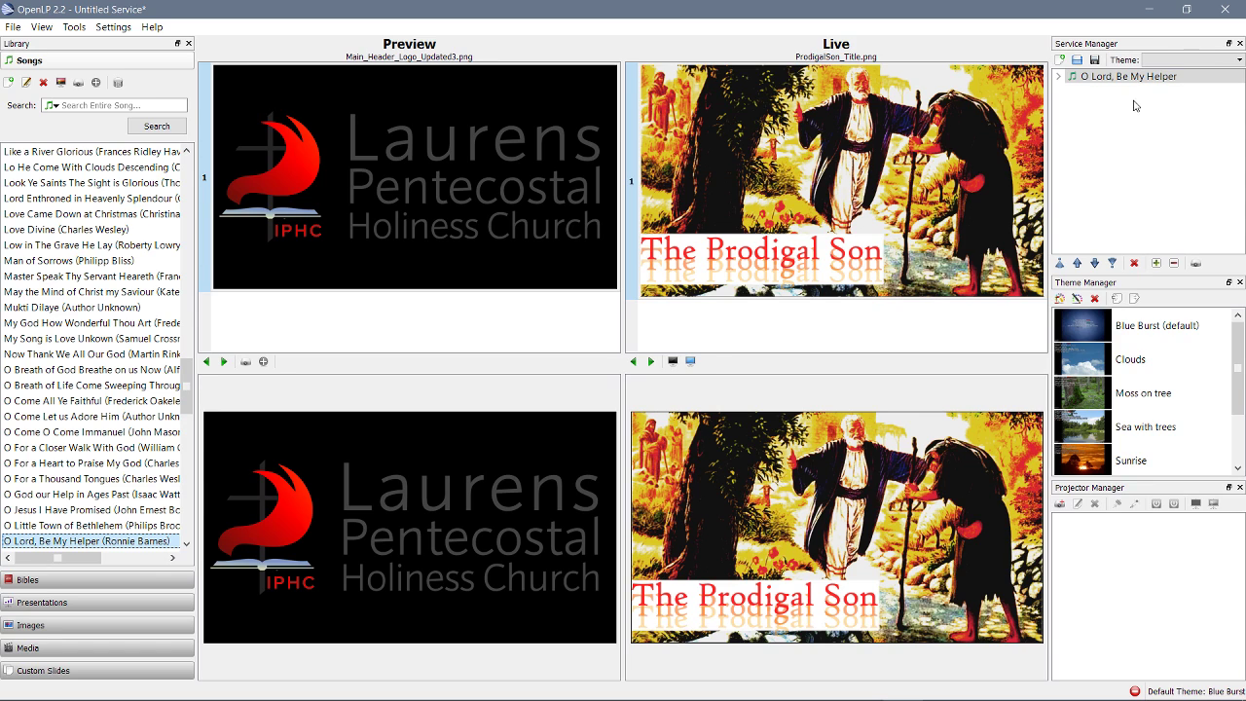
click(1217, 60)
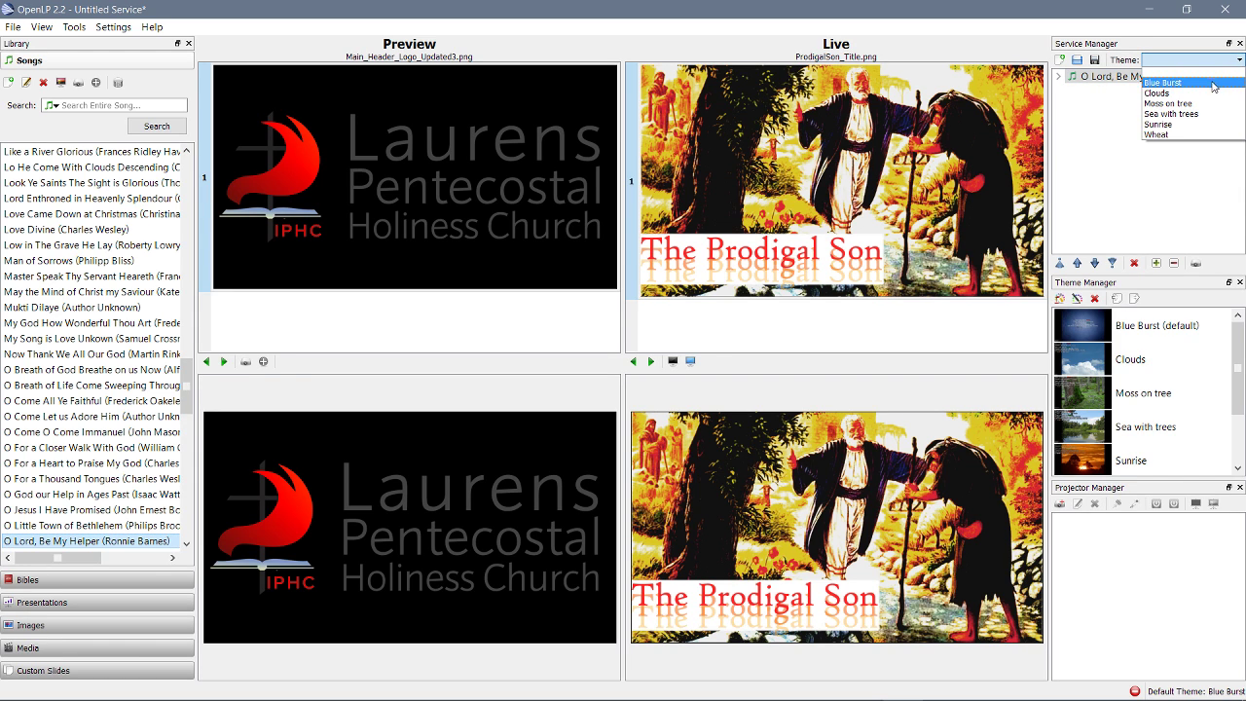
click(1213, 83)
Send 'O Lord, Be My Helper' live from the Service Manager, projecting its first verse
double_click(1102, 76)
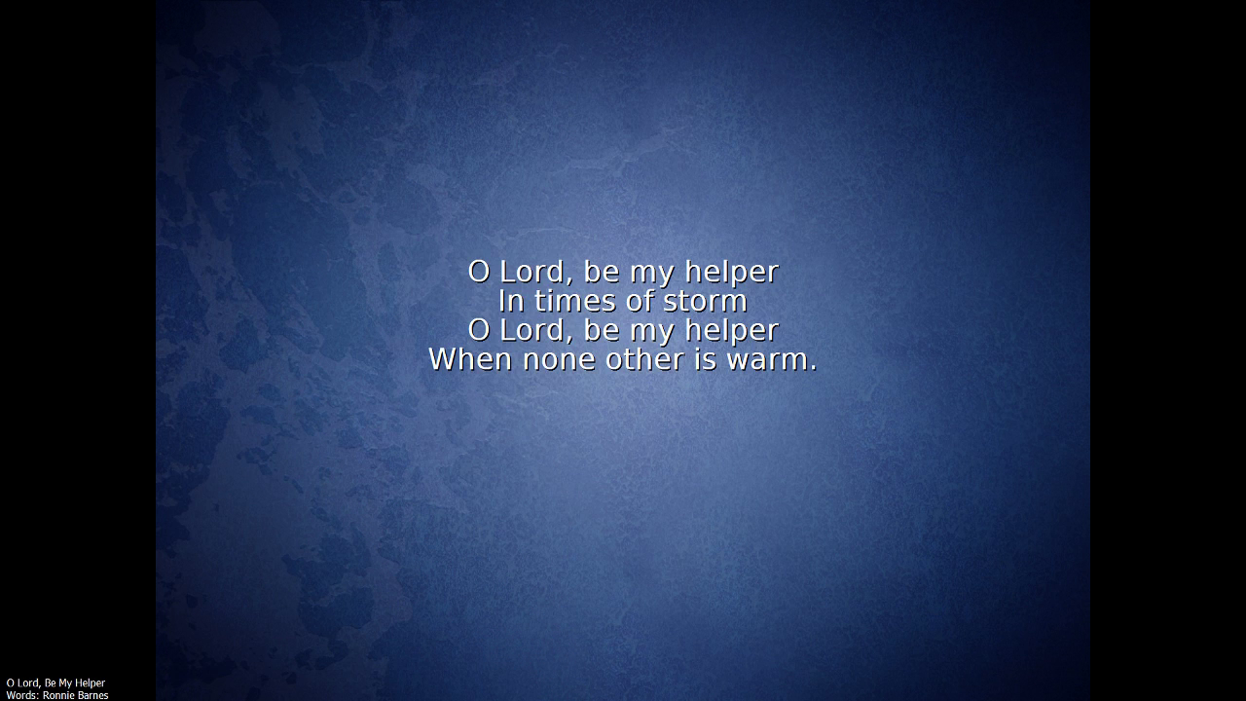